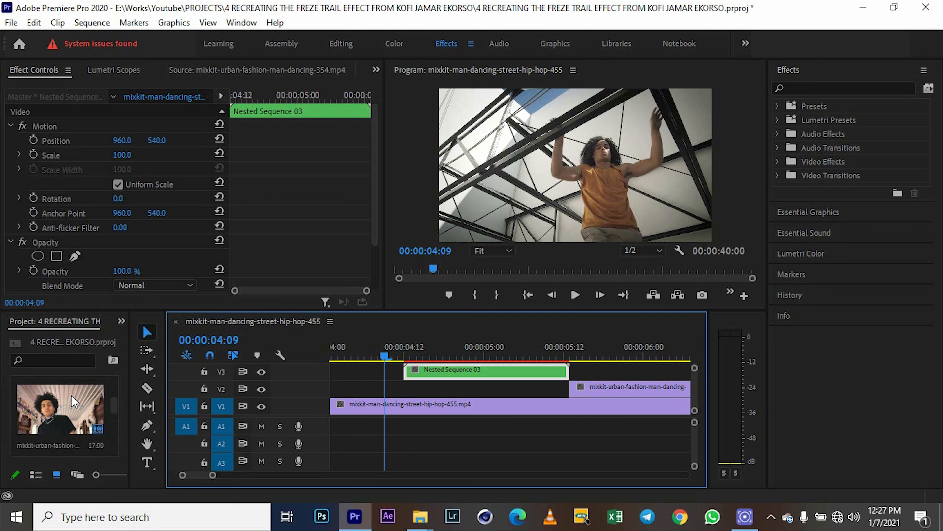
# Place the istockphoto flare clip on track V4 above Nested Sequence 03, starting at 00:00:04:12, and split it at 00:00:09:04
pyautogui.scroll(-1, 70, 411)
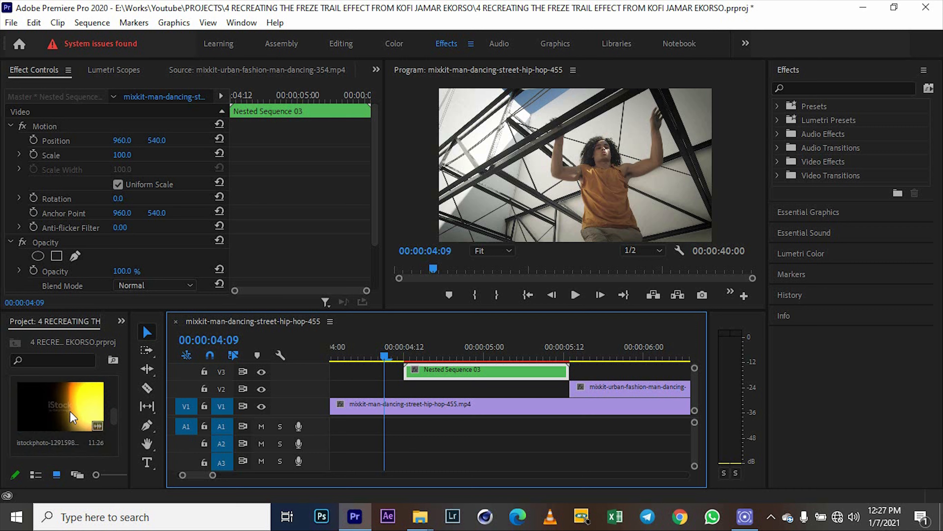
pyautogui.moveTo(71, 412); pyautogui.dragTo(414, 379)
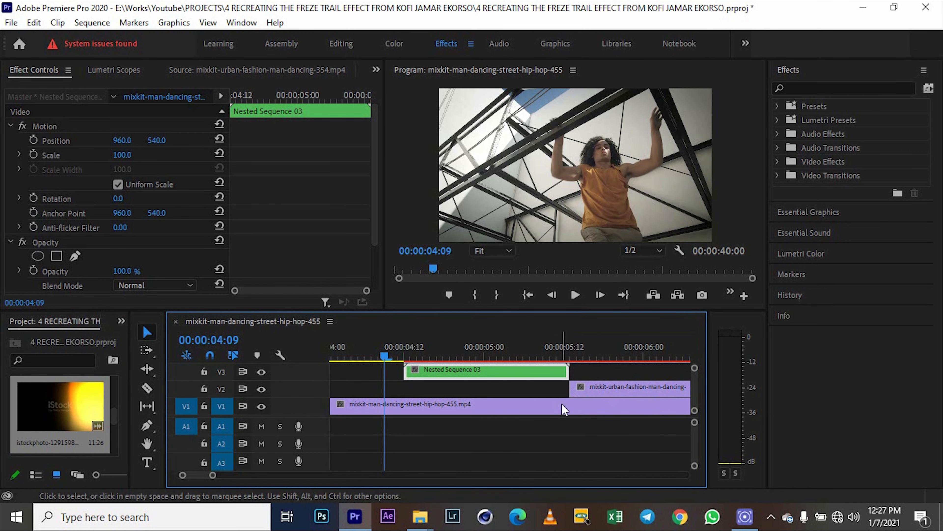
pyautogui.hscroll(-2, 546, 401)
pyautogui.press('space')
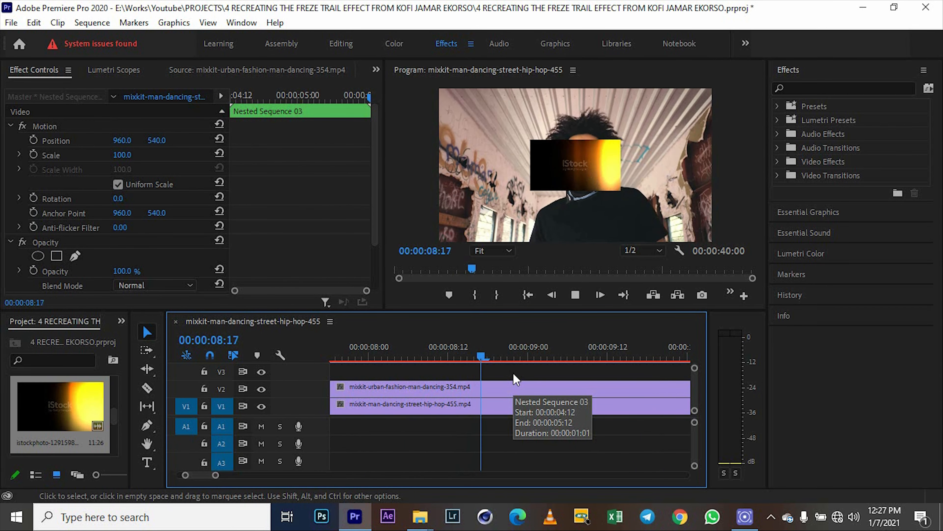
pyautogui.press('space')
pyautogui.scroll(1, 578, 400)
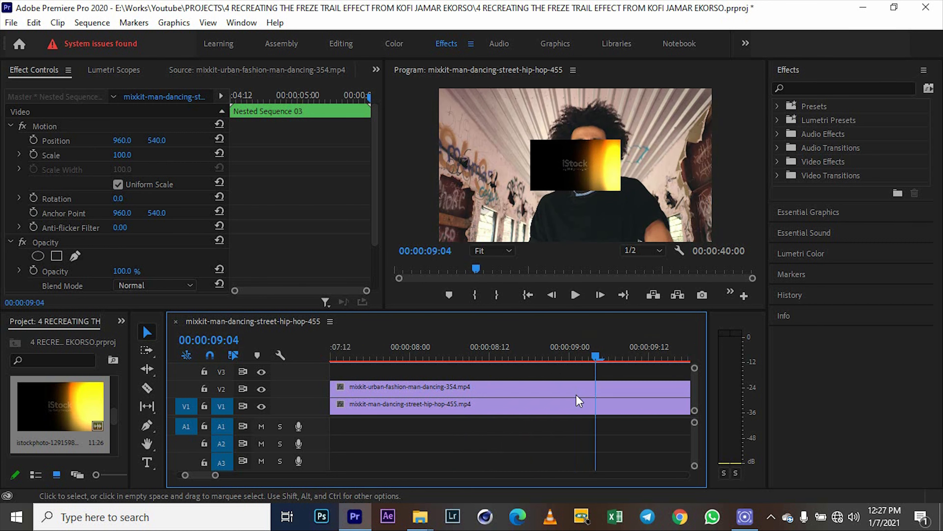
pyautogui.scroll(-1, 587, 383)
pyautogui.scroll(1, 694, 400)
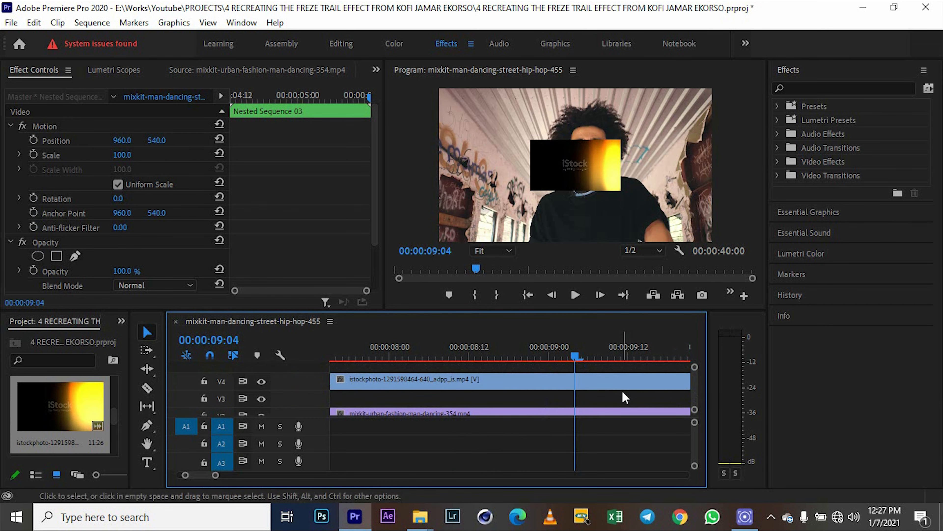
pyautogui.click(616, 387)
pyautogui.hotkey('ctrl', 'k')
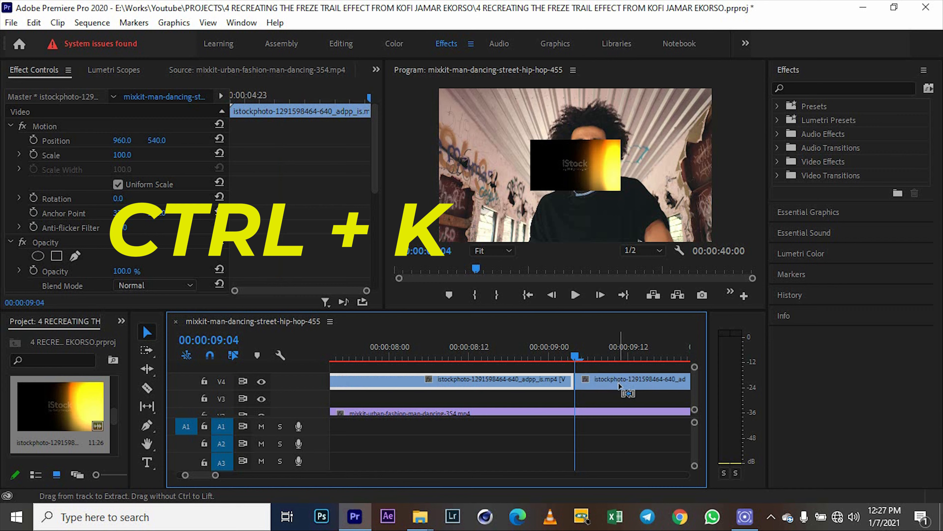
# Split the istockphoto clip again at 00:00:12:16 and delete the part after the cut
pyautogui.press('space')
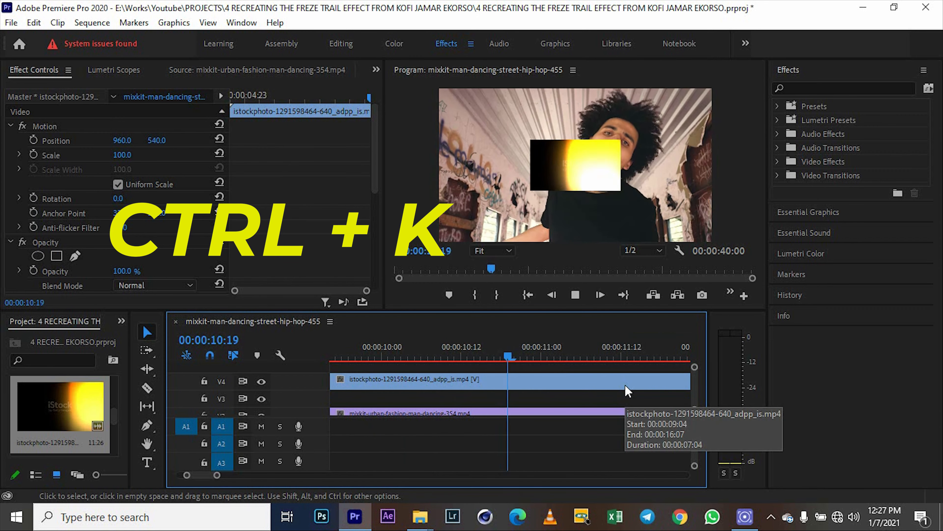
pyautogui.press('space')
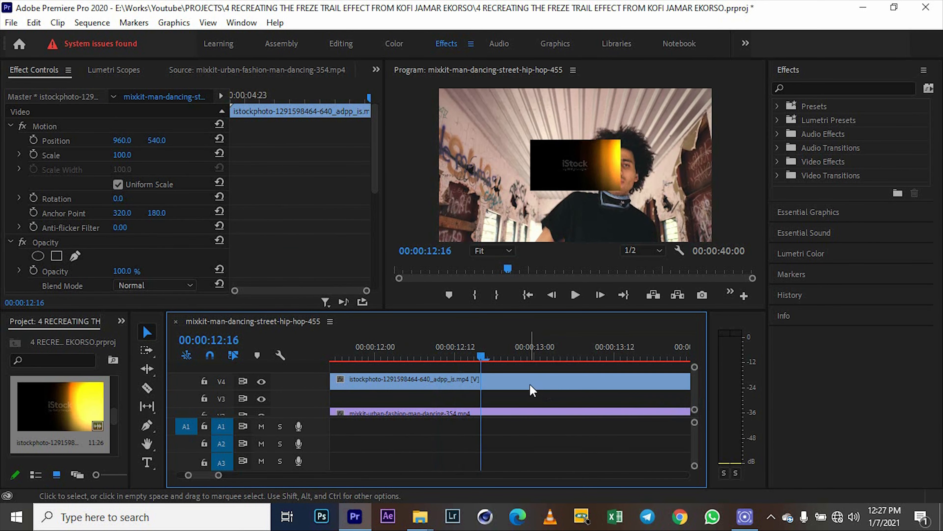
pyautogui.click(530, 386)
pyautogui.hotkey('ctrl', 'k')
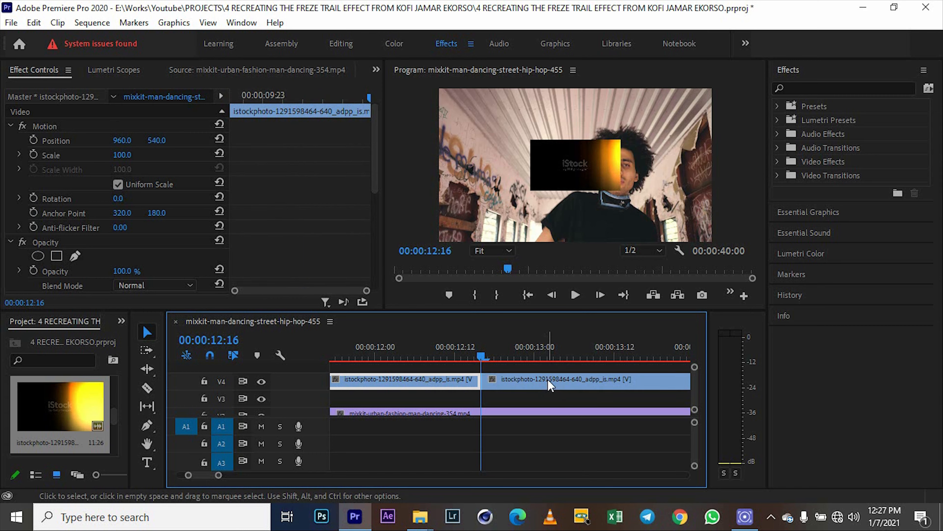
pyautogui.click(548, 381)
pyautogui.press('Delete')
# Unlink the remaining middle istockphoto segment from its audio and delete that audio from track A4
pyautogui.click(453, 384)
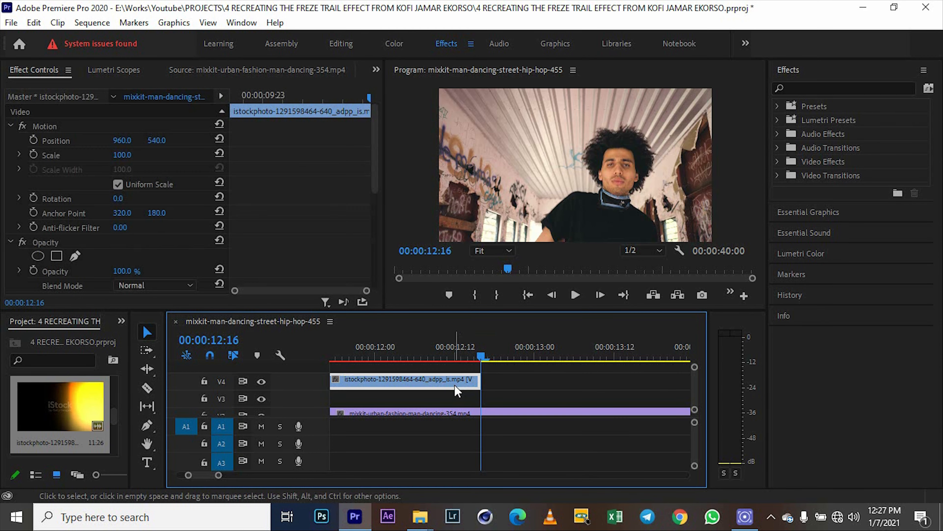
pyautogui.hotkey('ctrl', 'l')
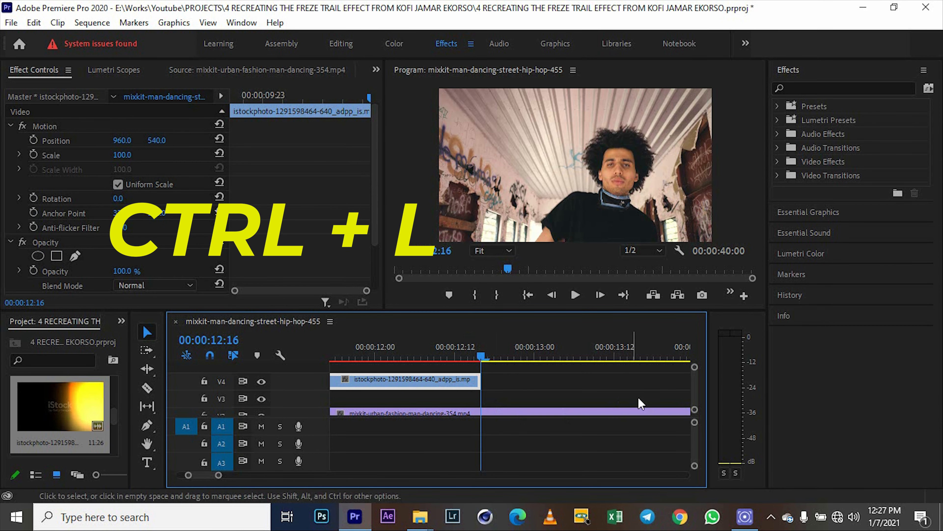
pyautogui.scroll(-3, 547, 442)
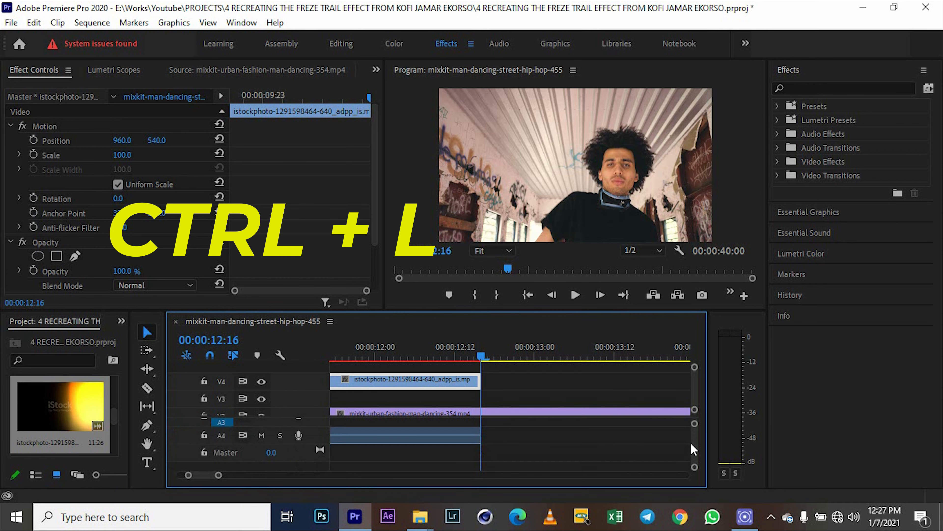
pyautogui.click(420, 432)
pyautogui.press('Delete')
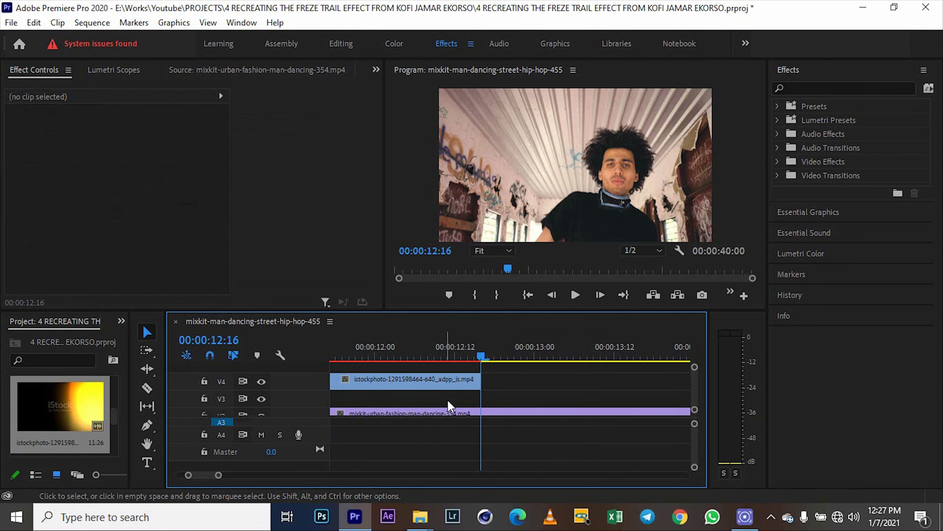
# Delete the first istockphoto segment before 00:00:09:04 together with its audio
pyautogui.hotkey('ctrl', 'z')
pyautogui.hotkey('ctrl', 'z')
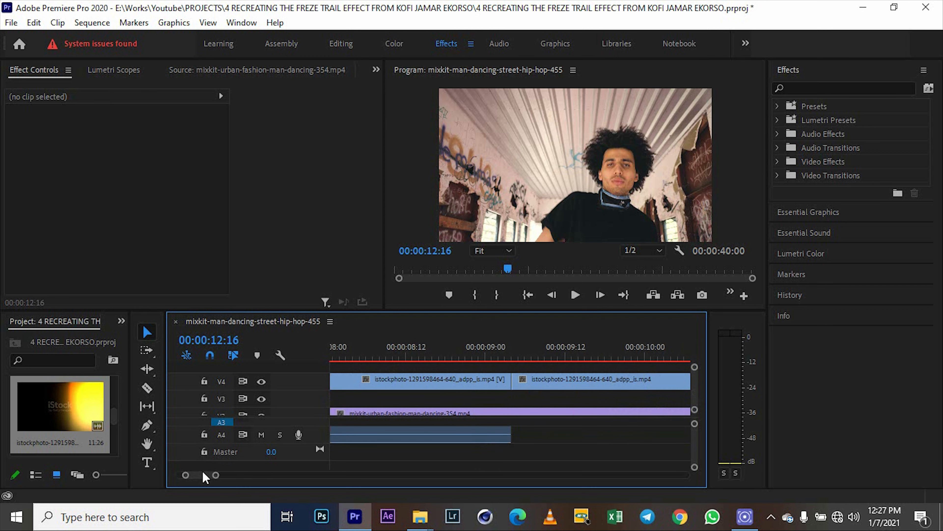
pyautogui.click(417, 379)
pyautogui.press('Delete')
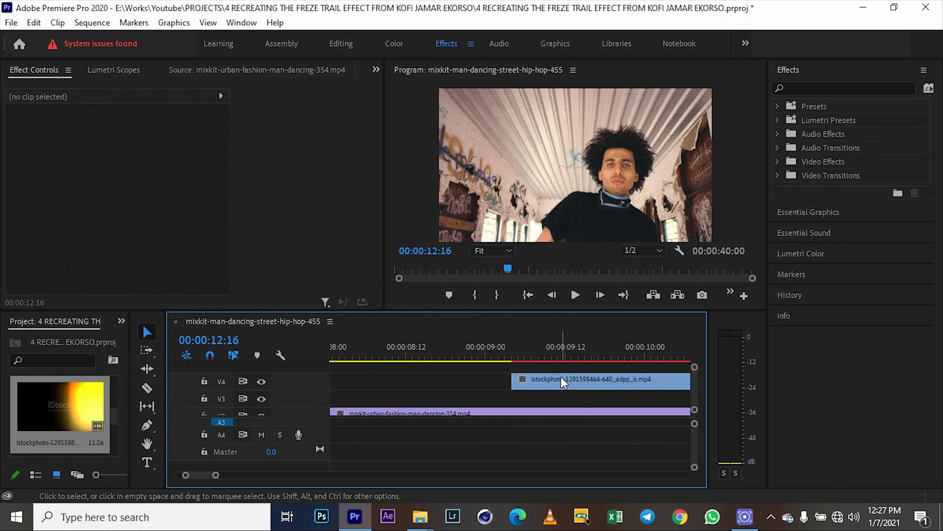
# Move the remaining istockphoto segment on V4 so it starts together with Nested Sequence 03
pyautogui.moveTo(516, 388); pyautogui.dragTo(332, 389)
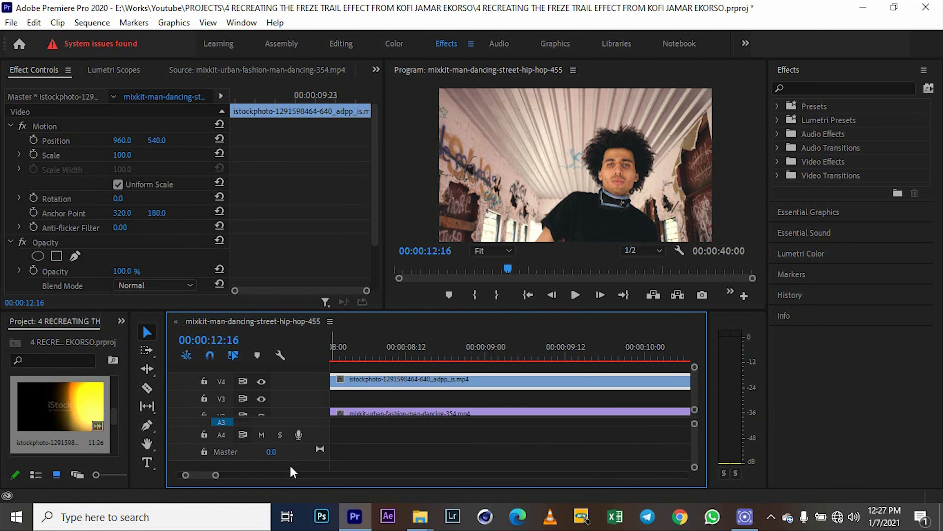
pyautogui.moveTo(200, 475); pyautogui.dragTo(195, 474)
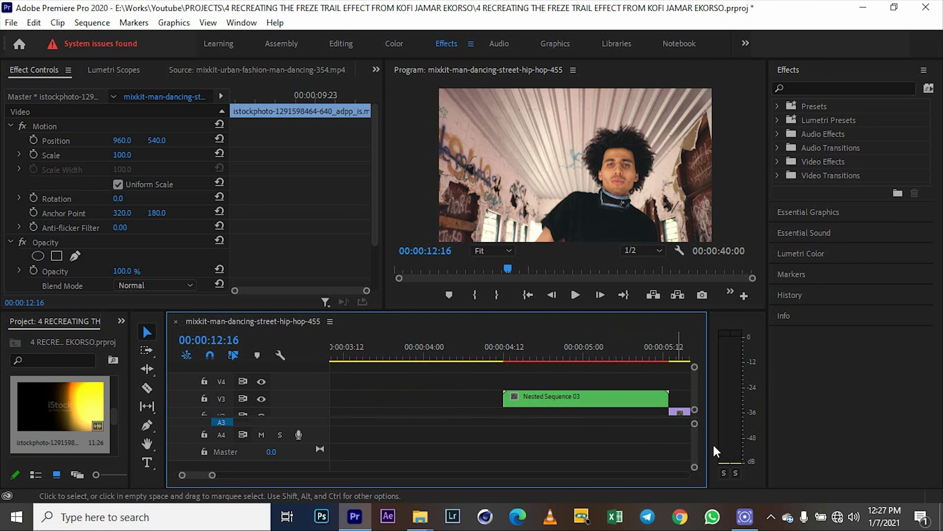
pyautogui.moveTo(212, 475); pyautogui.dragTo(297, 475)
pyautogui.moveTo(439, 384); pyautogui.dragTo(401, 384)
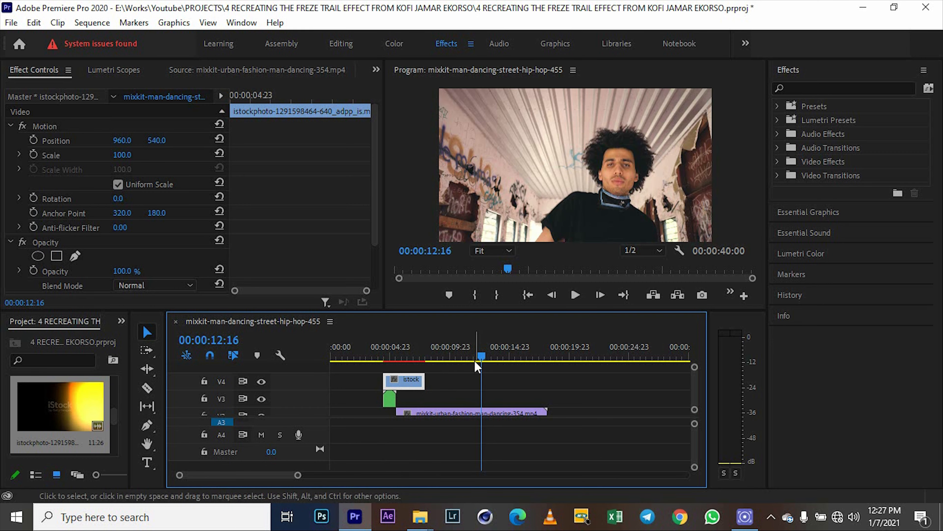
# Preview the istockphoto clip at 00:00:04:23 and scale it to the frame size
pyautogui.moveTo(475, 362); pyautogui.dragTo(388, 365)
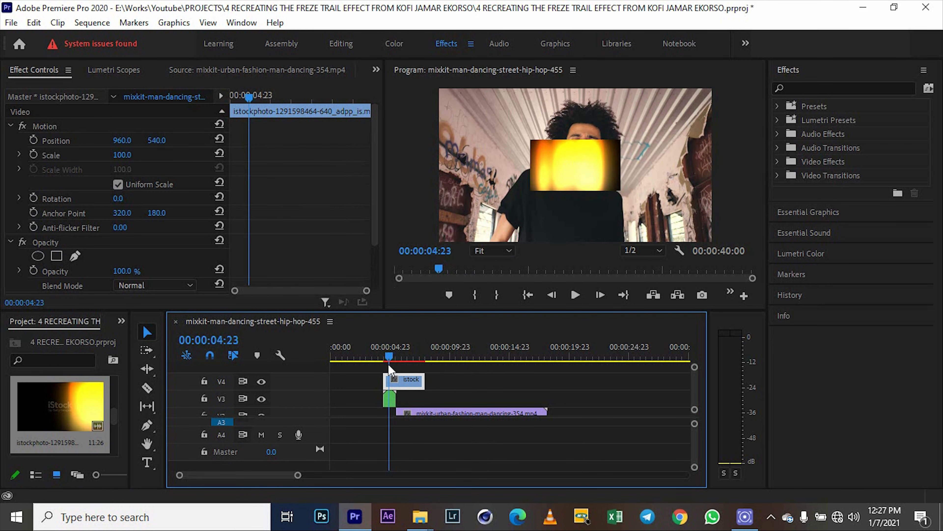
pyautogui.rightClick(411, 382)
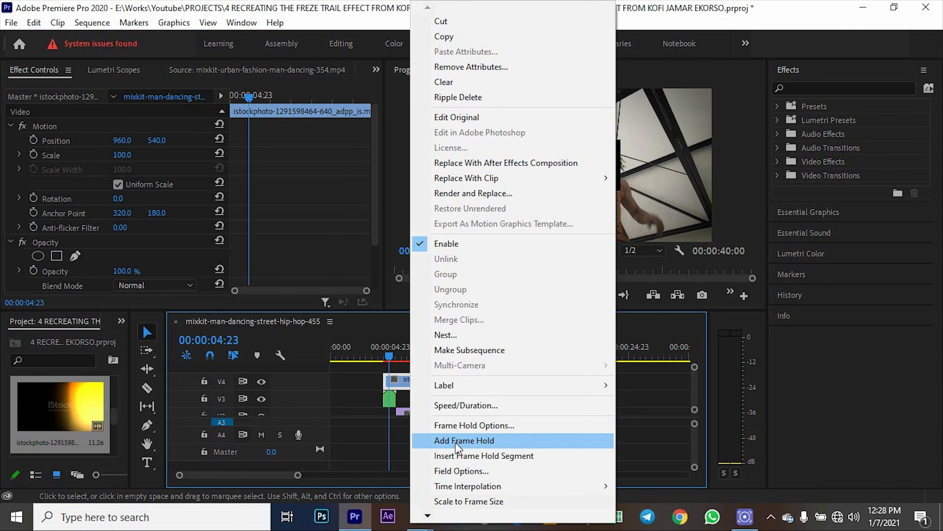
pyautogui.click(467, 500)
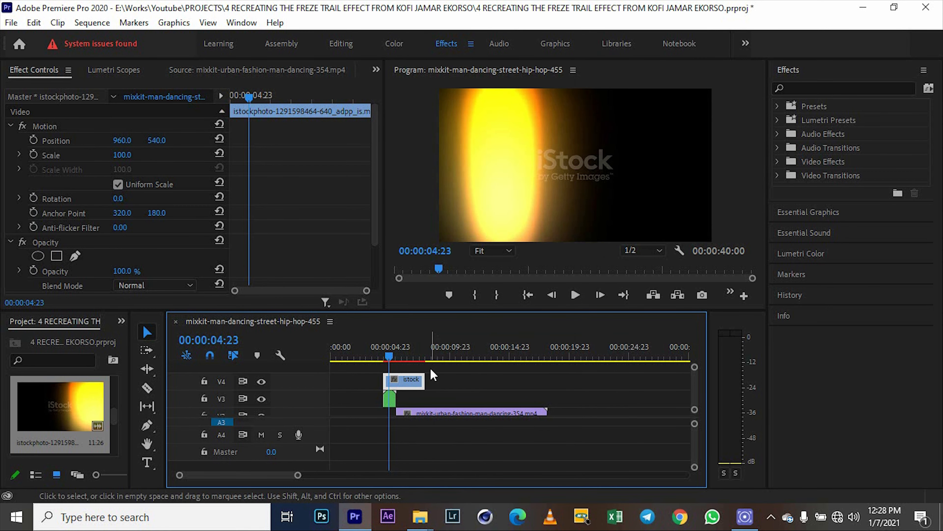
# Set the istockphoto clip's duration to 00:00:01:00 in its speed settings
pyautogui.rightClick(404, 382)
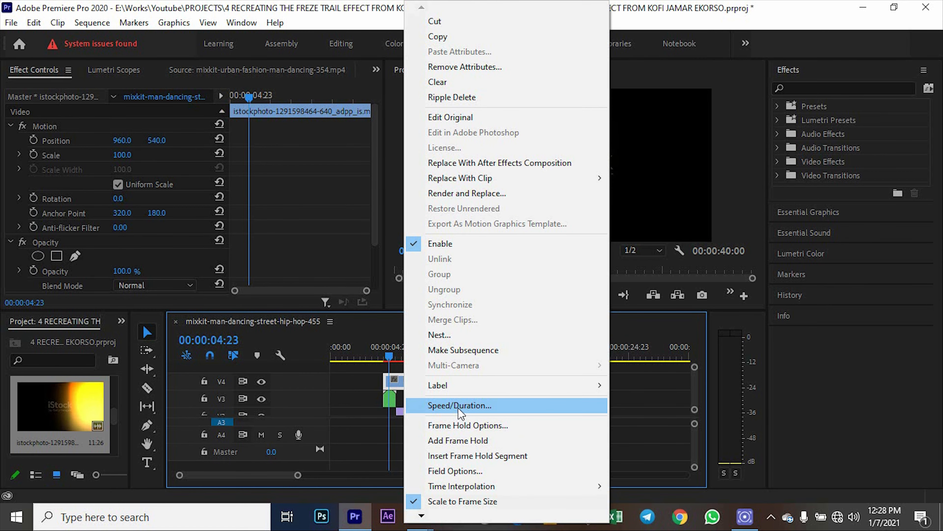
pyautogui.click(460, 406)
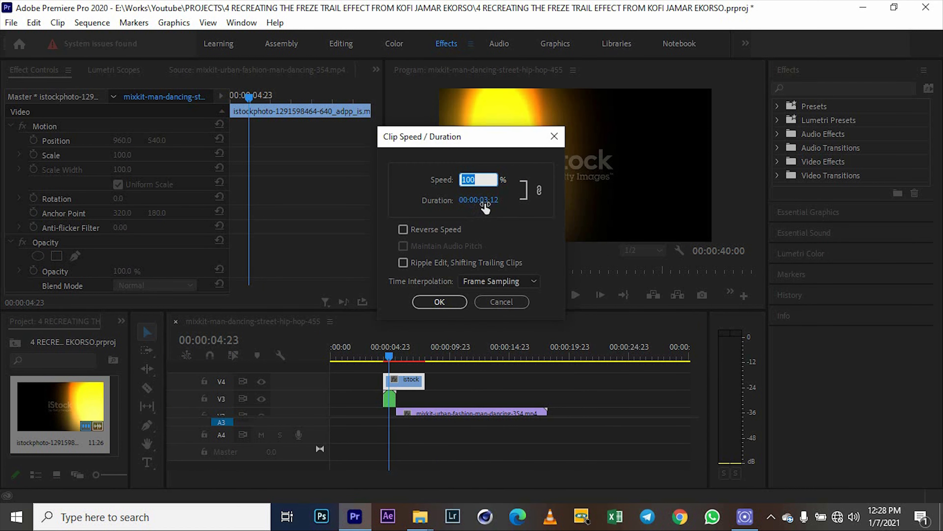
pyautogui.click(482, 201)
pyautogui.press('End')
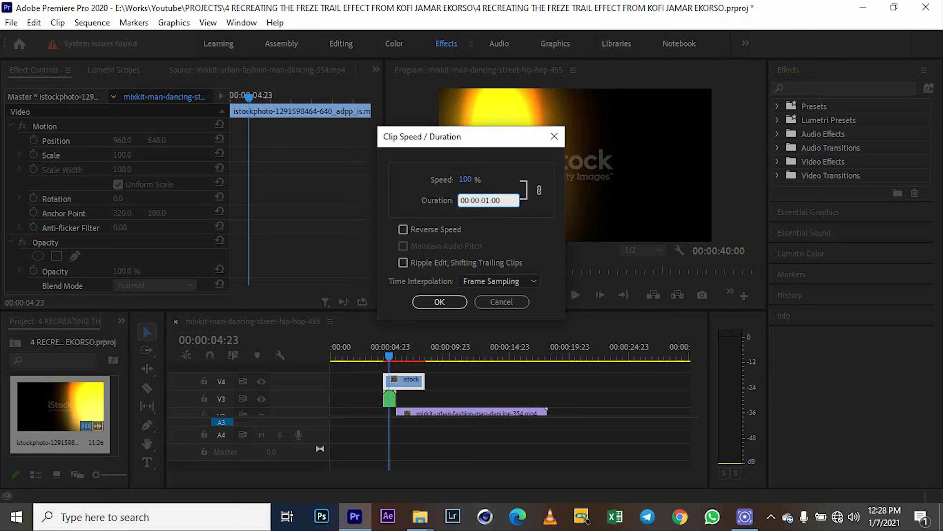
pyautogui.press('Return')
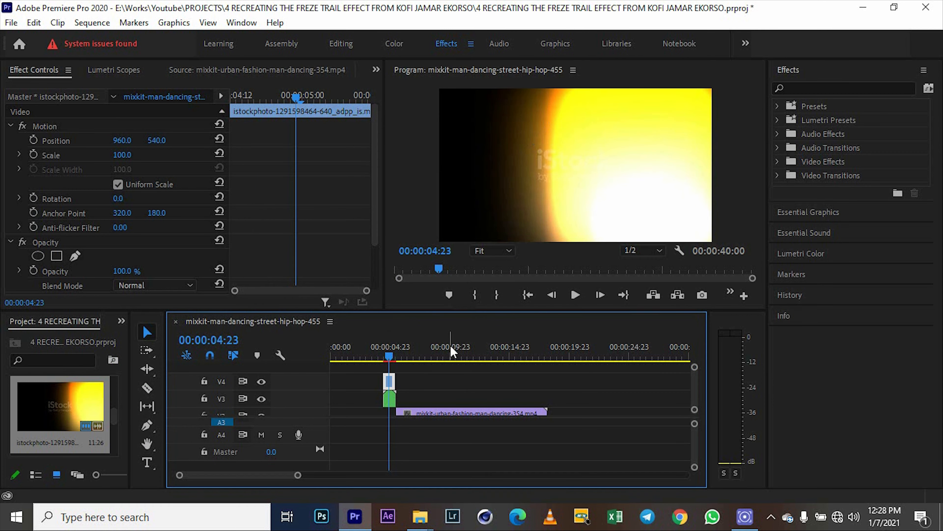
# Shift the mixkit-urban-fashion clip on V2 earlier so it begins where the istockphoto clip ends
pyautogui.moveTo(297, 475); pyautogui.dragTo(256, 474)
pyautogui.click(541, 400)
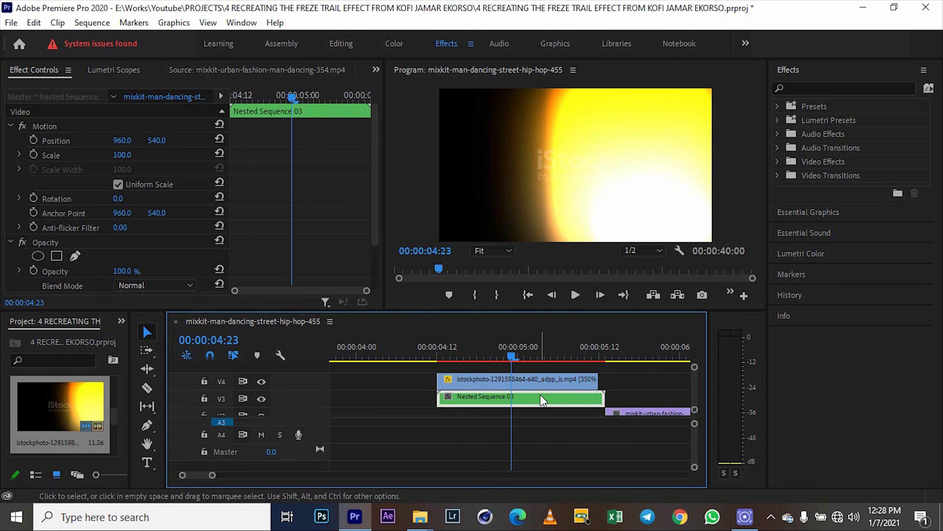
pyautogui.rightClick(568, 401)
pyautogui.press('Escape')
pyautogui.moveTo(623, 416); pyautogui.dragTo(608, 409)
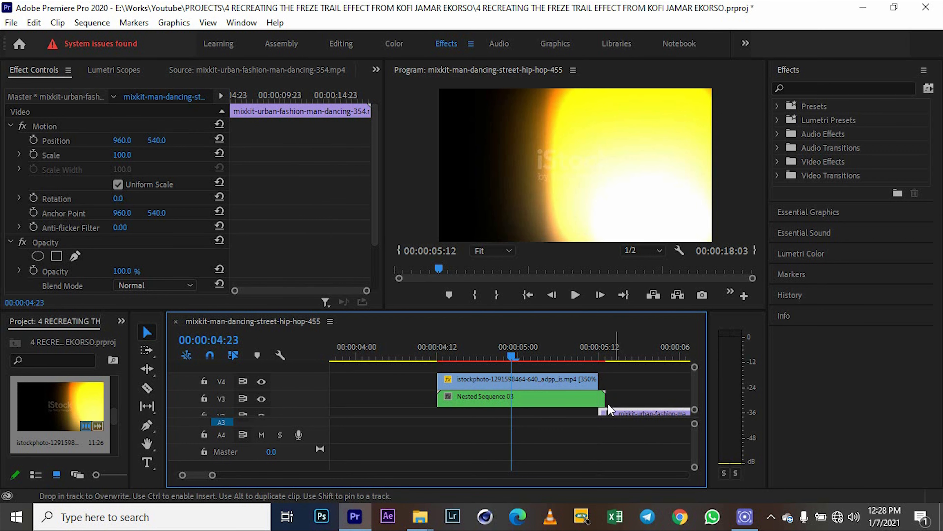
# Trim the end of Nested Sequence 03 to 00:00:05:12, in line with the end of the istockphoto clip
pyautogui.click(599, 400)
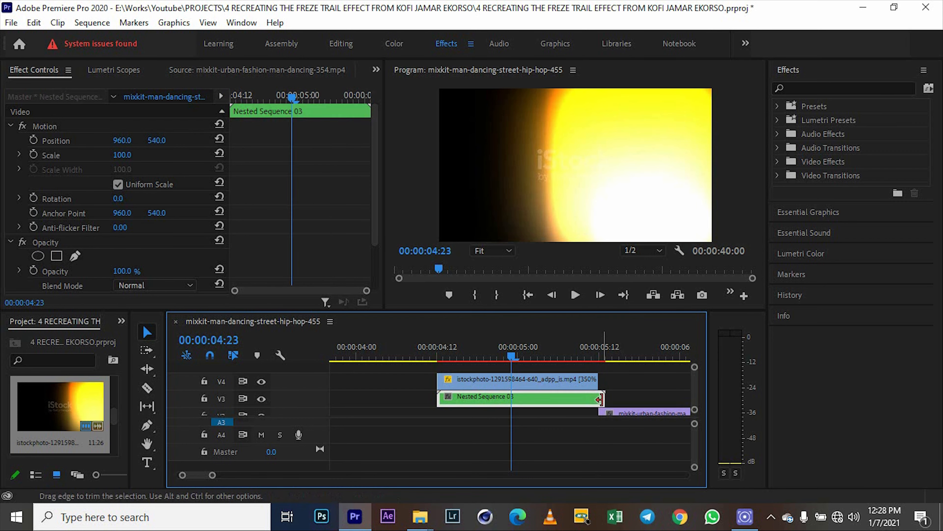
pyautogui.moveTo(539, 360); pyautogui.dragTo(599, 362)
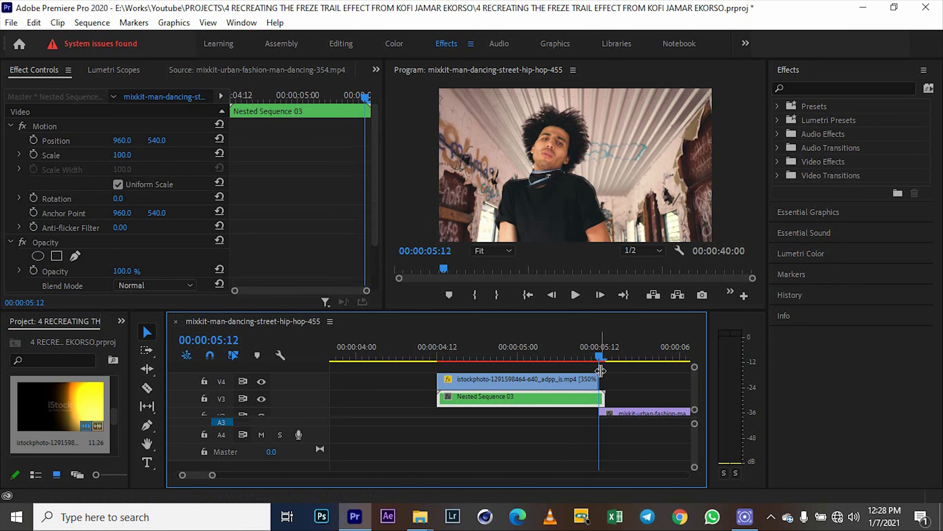
pyautogui.press('Right')
pyautogui.press('Right')
pyautogui.press('Left')
pyautogui.press('Left')
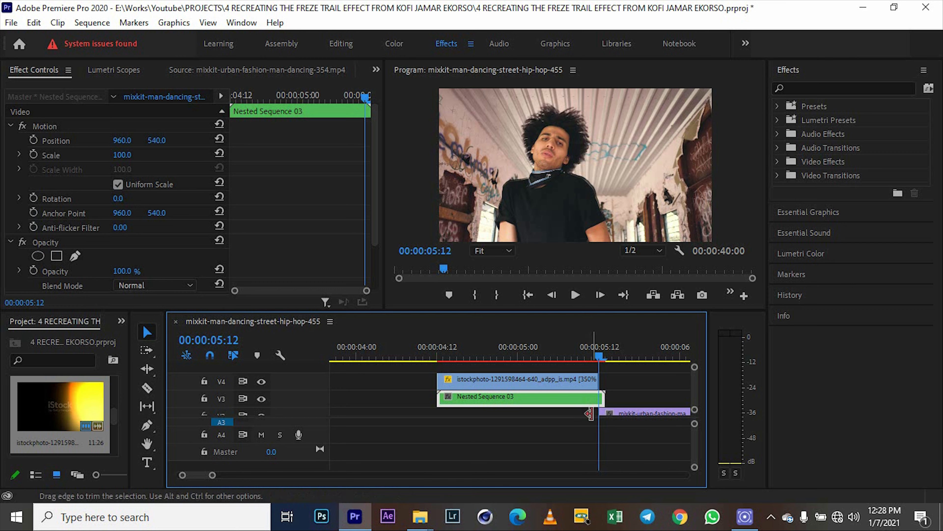
pyautogui.click(603, 401)
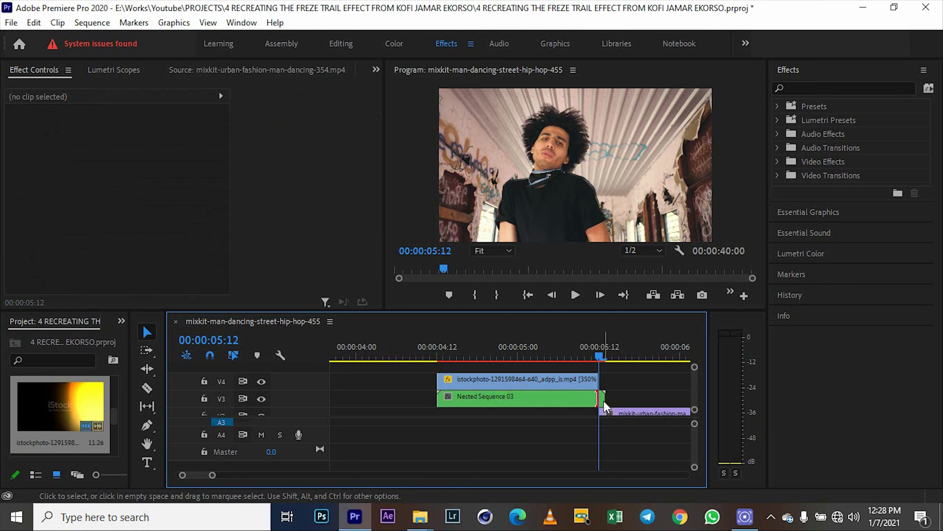
pyautogui.click(604, 402)
pyautogui.click(613, 444)
# Play back the overlay section and move the istockphoto clip from V4 to V2, directly beneath Nested Sequence 03
pyautogui.moveTo(484, 344); pyautogui.dragTo(432, 356)
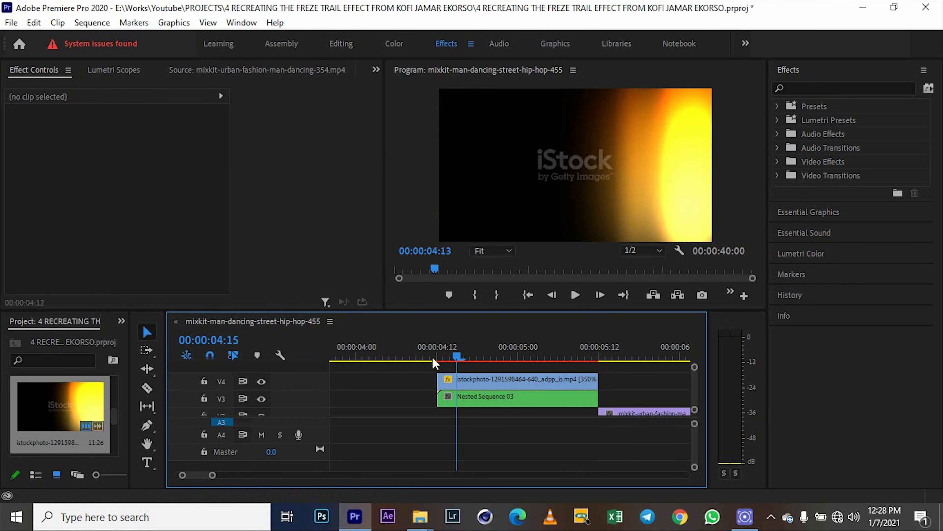
pyautogui.click(389, 356)
pyautogui.press('space')
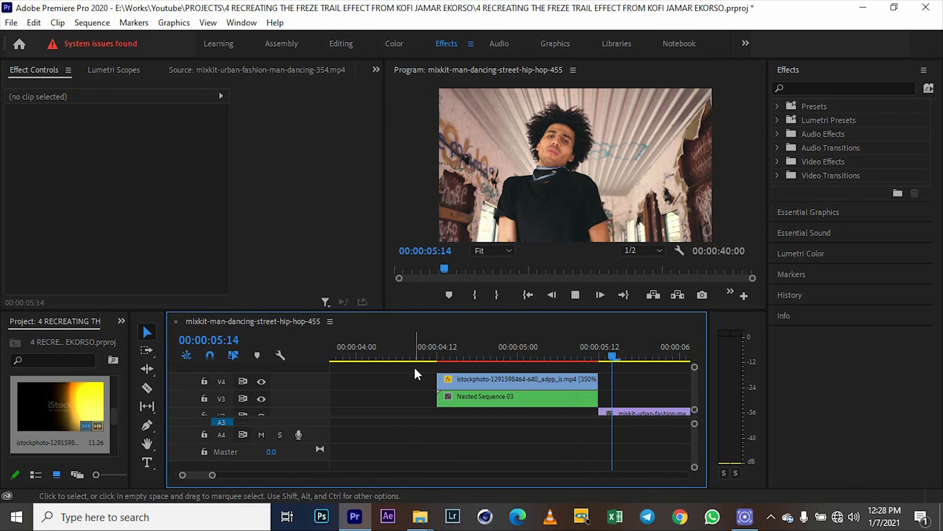
pyautogui.press('space')
pyautogui.scroll(-1, 572, 383)
pyautogui.moveTo(554, 375); pyautogui.dragTo(554, 417)
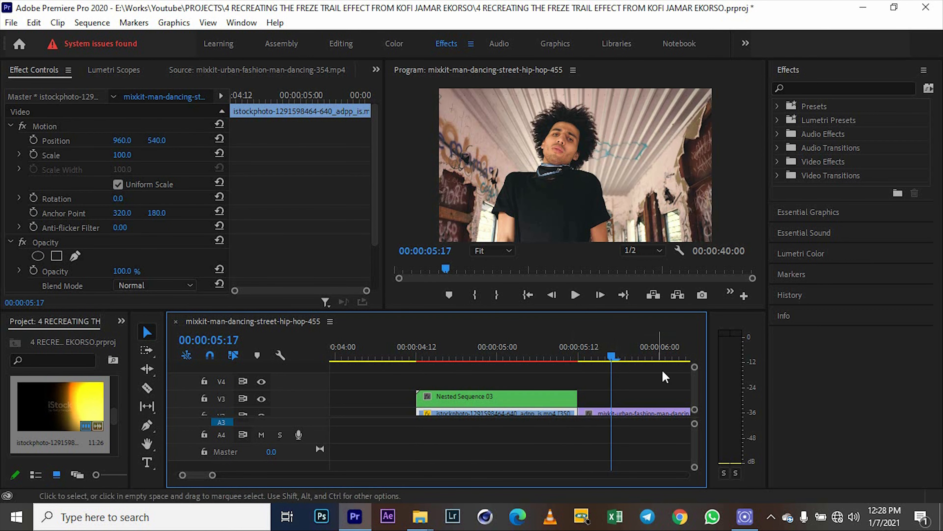
# Find the Track Matte Key effect and apply it to the istockphoto clip on V2
pyautogui.click(840, 88)
pyautogui.write('T')
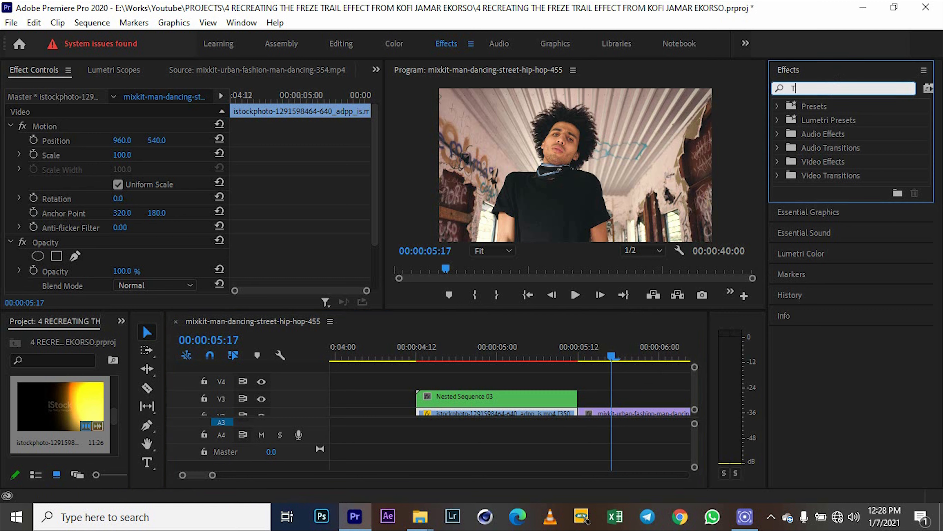
pyautogui.write('RACK')
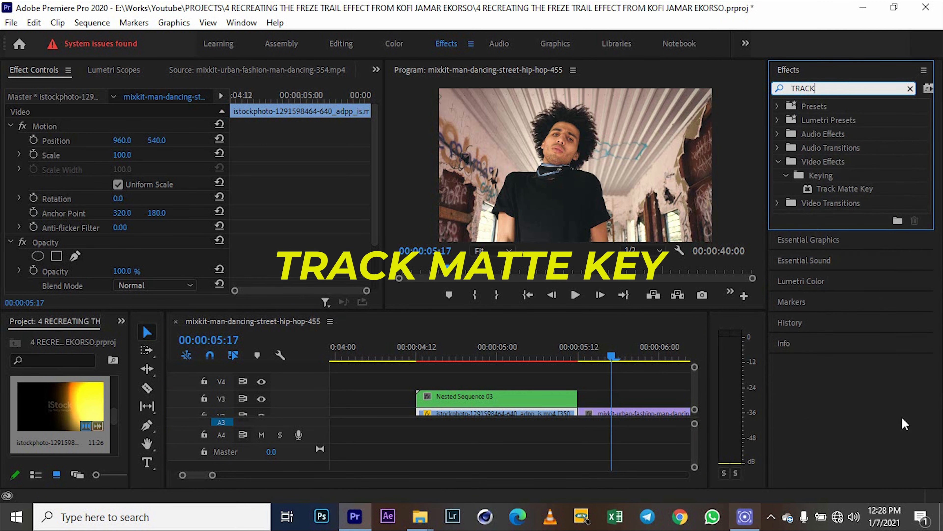
pyautogui.moveTo(840, 190); pyautogui.dragTo(528, 413)
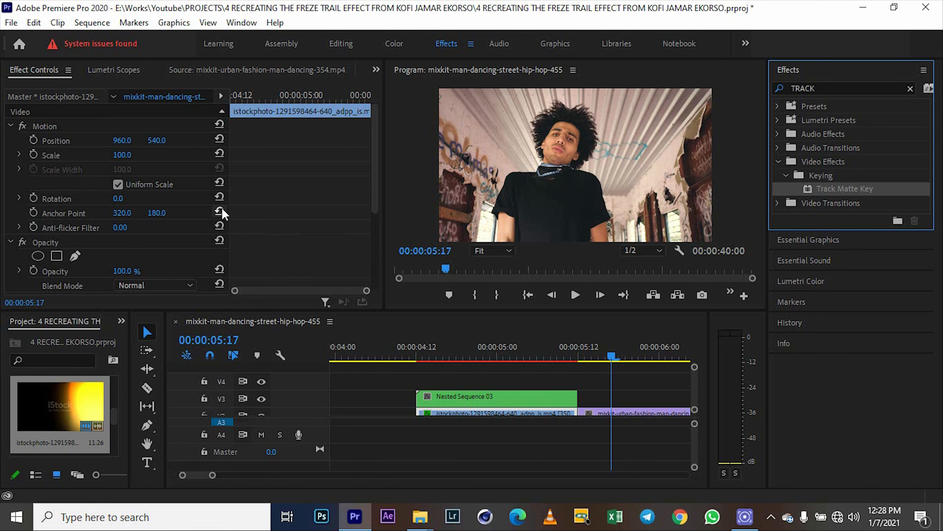
# Set the istockphoto clip's Track Matte Key matte to Video 3
pyautogui.scroll(-5, 216, 213)
pyautogui.scroll(-1, 216, 213)
pyautogui.click(141, 228)
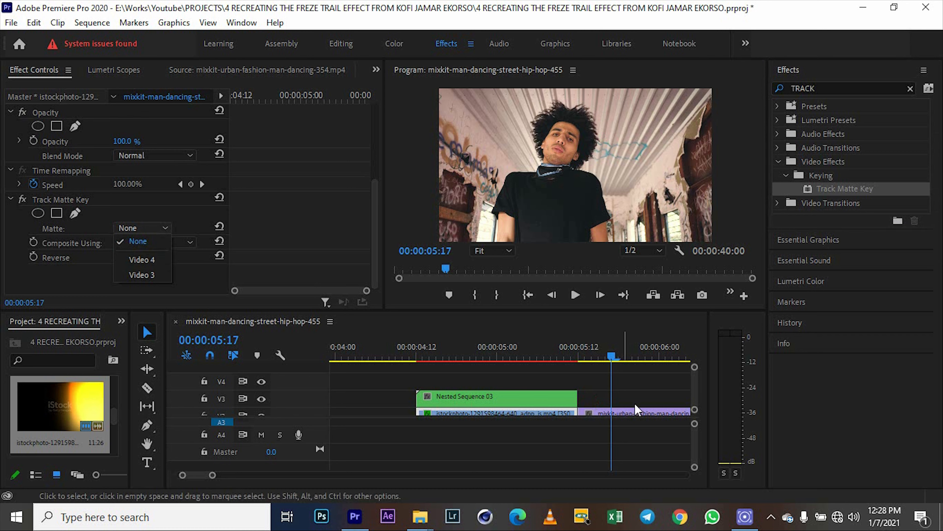
pyautogui.click(696, 402)
pyautogui.scroll(-2, 693, 405)
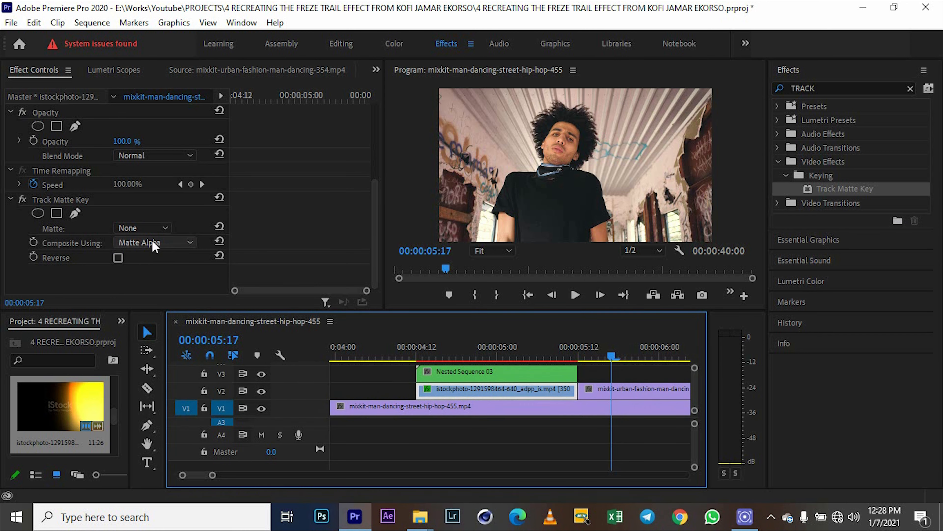
pyautogui.click(149, 229)
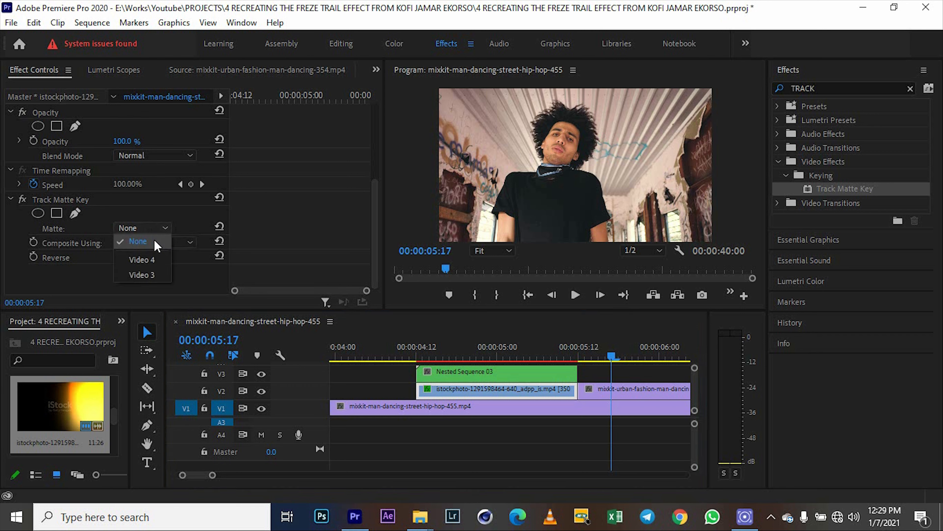
pyautogui.click(148, 275)
# Play back the overlay section from just before Nested Sequence 03 to check the matte effect
pyautogui.click(470, 349)
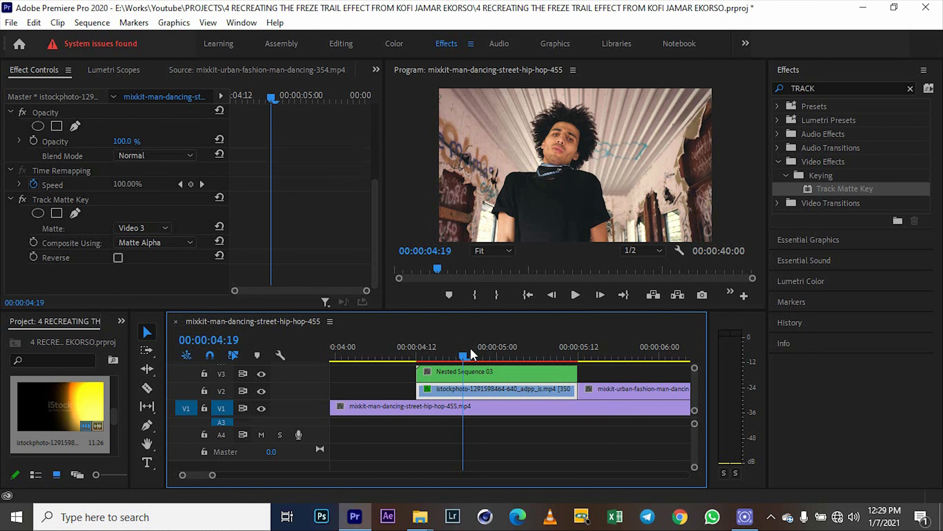
pyautogui.moveTo(478, 355); pyautogui.dragTo(388, 354)
pyautogui.press('space')
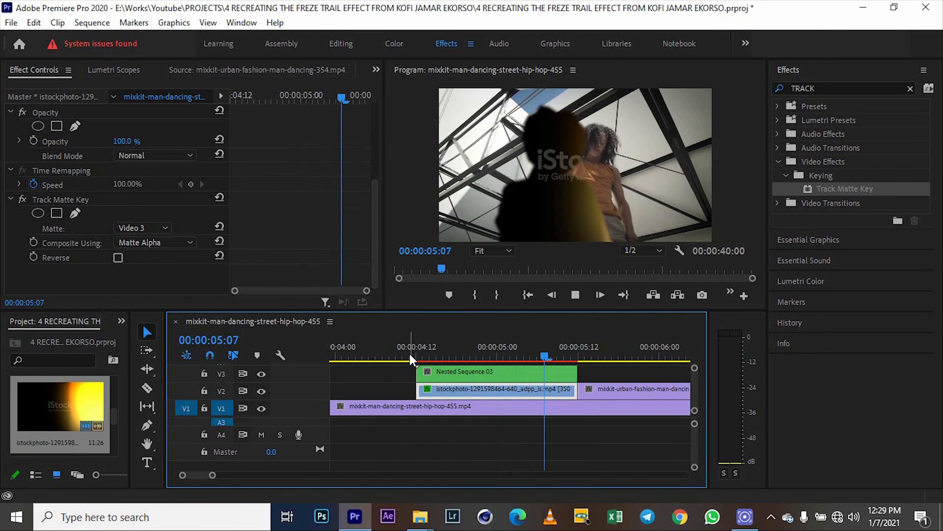
pyautogui.press('space')
# Trim the istockphoto clip on V2 to start at 00:00:04:19 and end at 00:00:05:08
pyautogui.moveTo(405, 355); pyautogui.dragTo(466, 358)
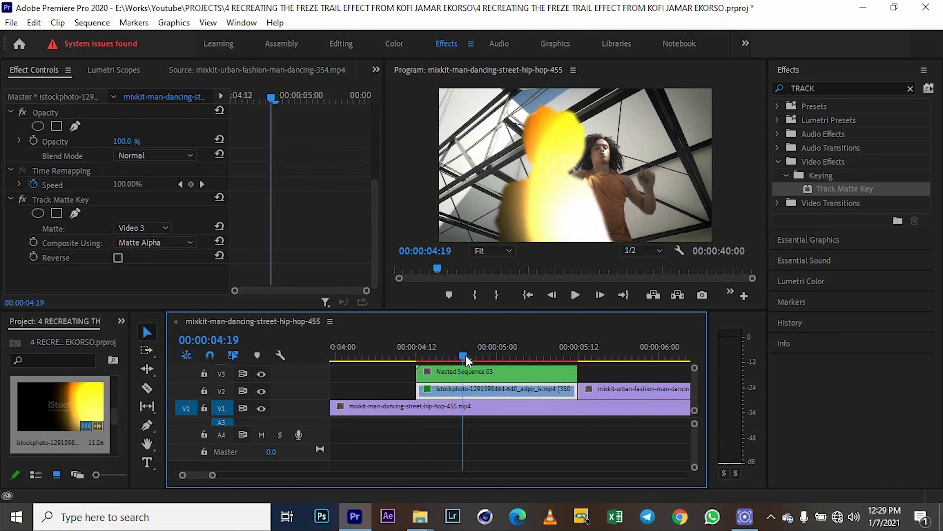
pyautogui.moveTo(418, 390); pyautogui.dragTo(549, 365)
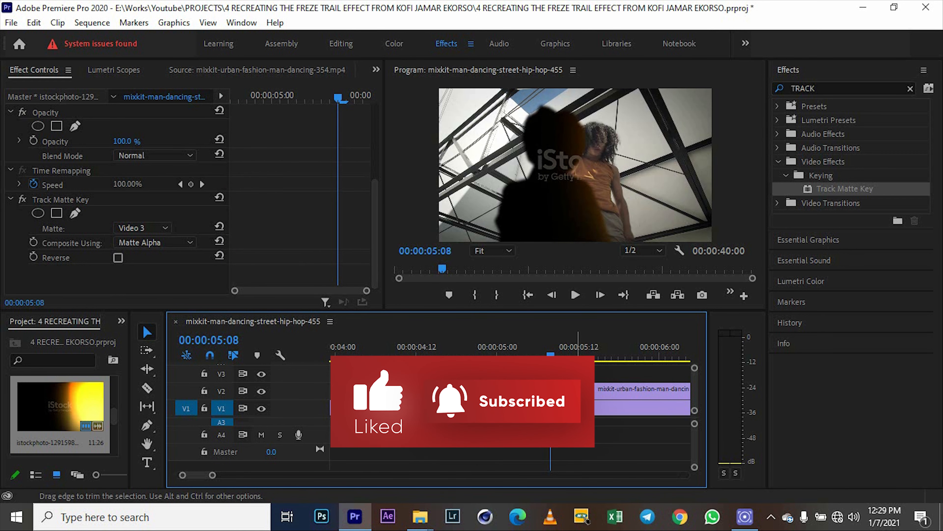
pyautogui.moveTo(579, 393); pyautogui.dragTo(552, 389)
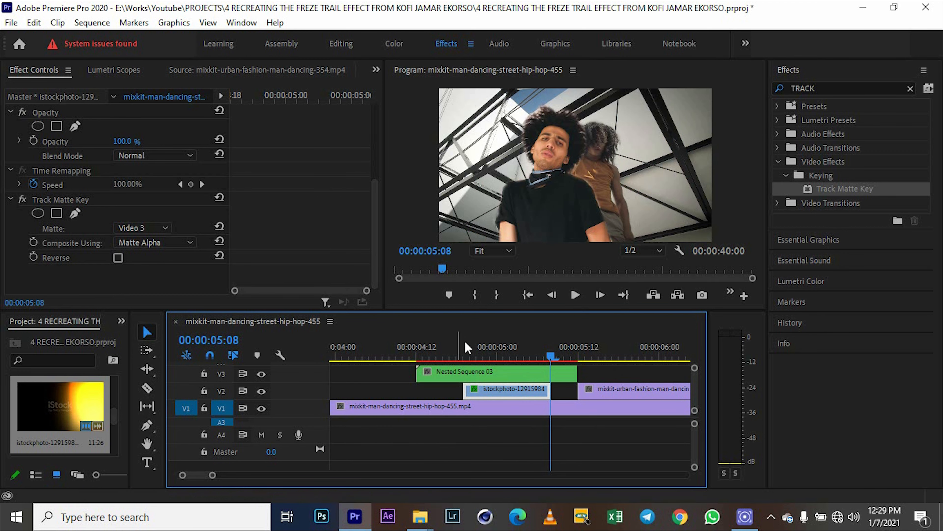
# Add Cross Dissolve transitions to both ends of the istockphoto clip, shortening the starting one to 2 frames and the ending one to about 1 frame
pyautogui.rightClick(467, 391)
pyautogui.click(493, 371)
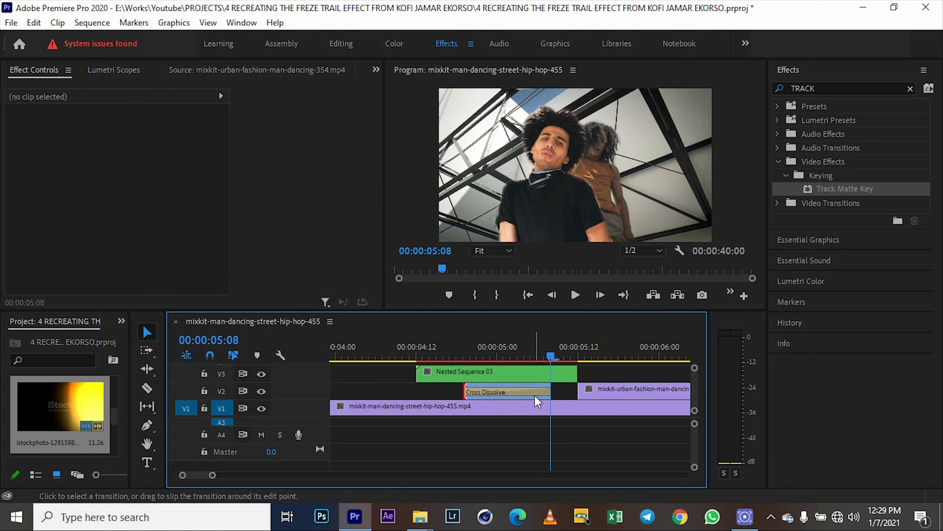
pyautogui.moveTo(466, 391); pyautogui.dragTo(473, 391)
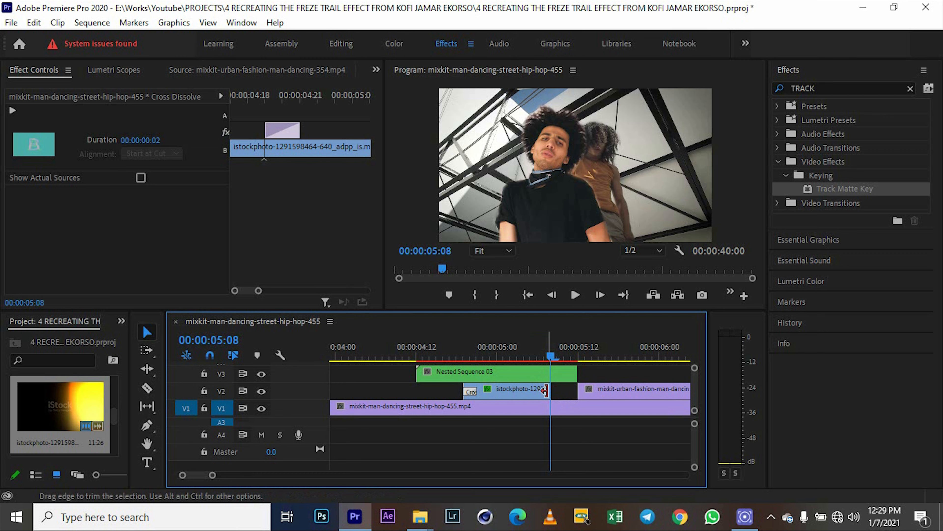
pyautogui.rightClick(544, 390)
pyautogui.click(590, 366)
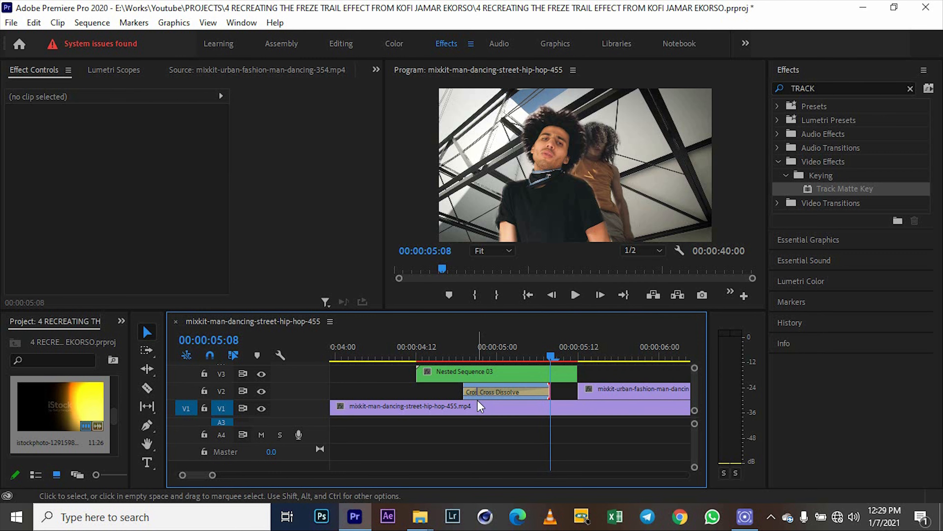
pyautogui.moveTo(480, 390); pyautogui.dragTo(542, 395)
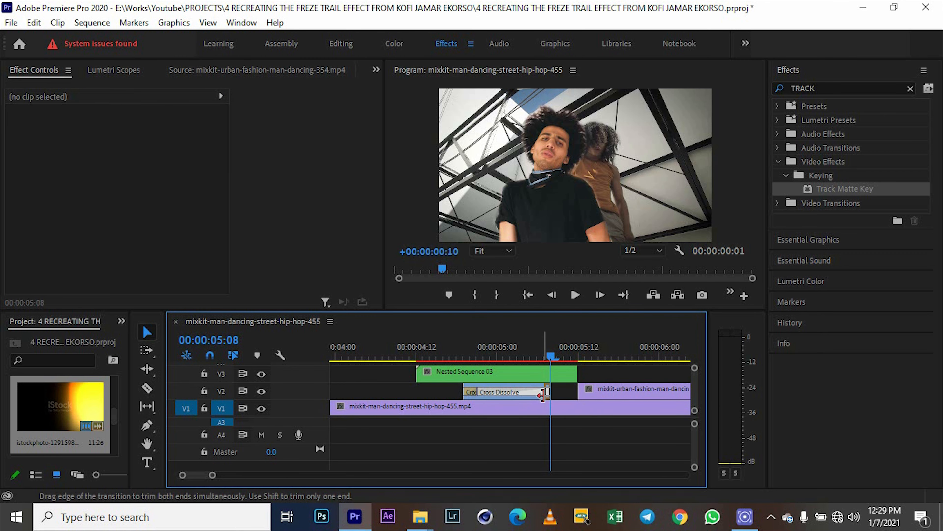
# Lower the istockphoto clip's opacity to 92%
pyautogui.click(493, 393)
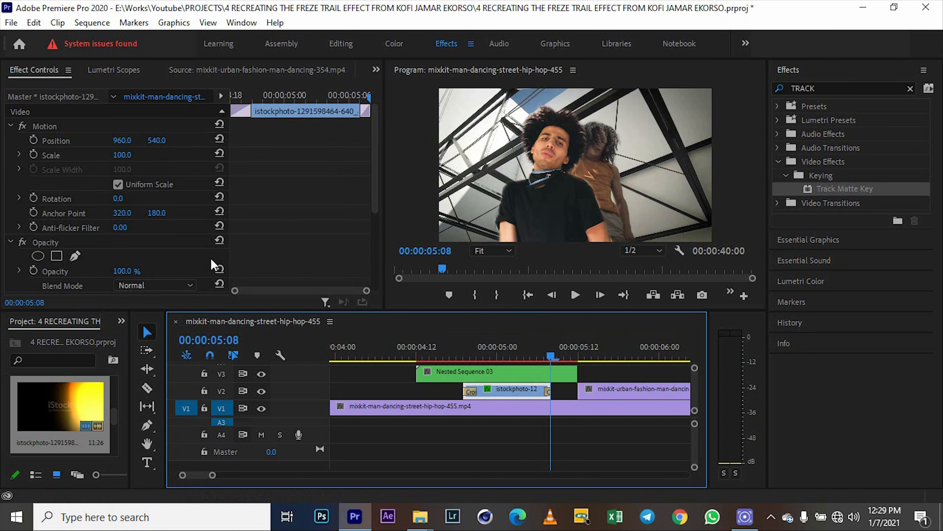
pyautogui.scroll(-1, 209, 257)
pyautogui.moveTo(130, 244); pyautogui.dragTo(128, 244)
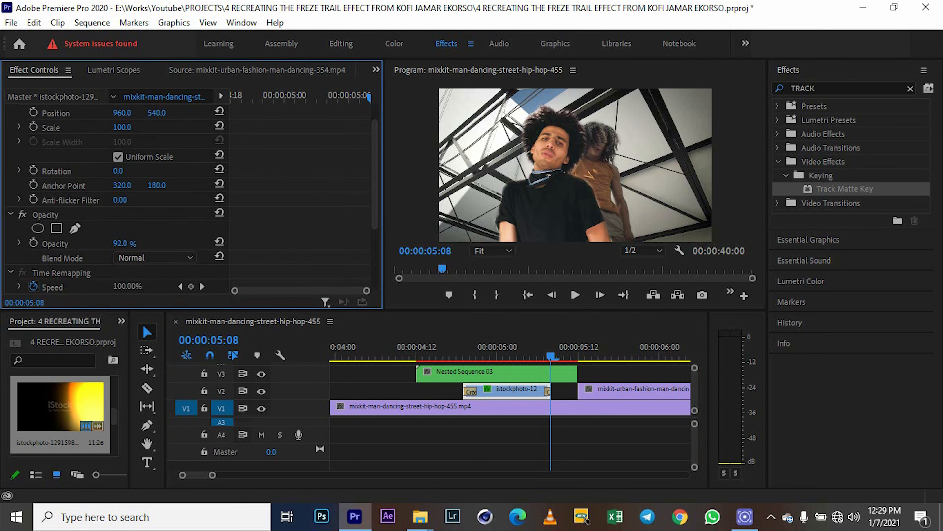
# Duplicate Nested Sequence 03 from V3 onto V4 directly above it and set the copy's opacity to 40%
pyautogui.moveTo(477, 356); pyautogui.dragTo(496, 355)
pyautogui.click(514, 372)
pyautogui.scroll(1, 602, 391)
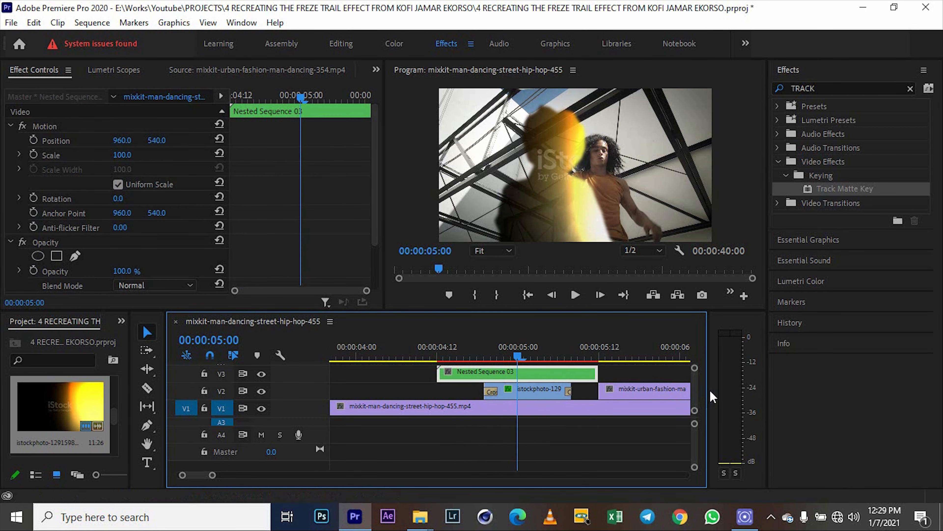
pyautogui.click(690, 389)
pyautogui.moveTo(695, 391); pyautogui.dragTo(696, 389)
pyautogui.click(554, 399)
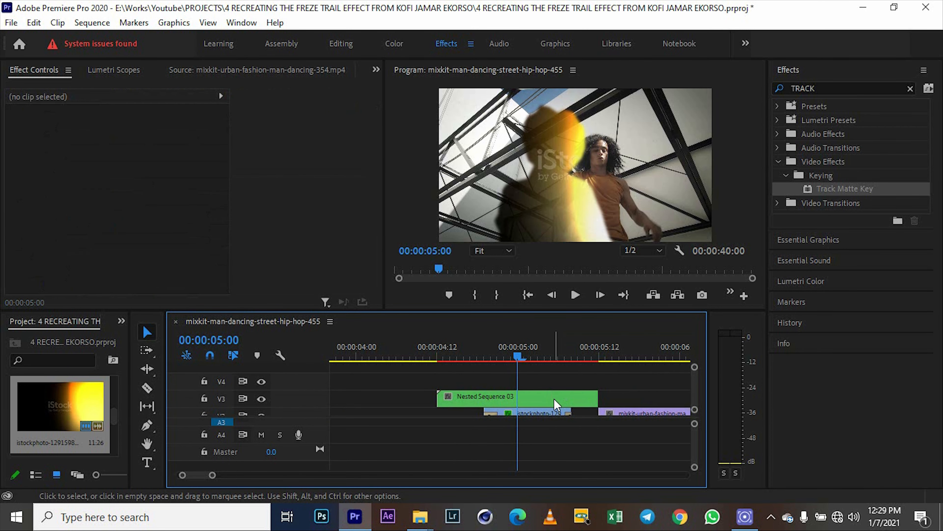
pyautogui.keyDown('alt'); pyautogui.moveTo(554, 399); pyautogui.dragTo(555, 381); pyautogui.keyUp('alt')
pyautogui.click(121, 270)
pyautogui.write('40')
pyautogui.press('Return')
# Turn on opacity keyframing for the V4 copy, with 14% at 00:00:04:20 and 47% at 00:00:04:22
pyautogui.moveTo(517, 356); pyautogui.dragTo(490, 355)
pyautogui.click(34, 271)
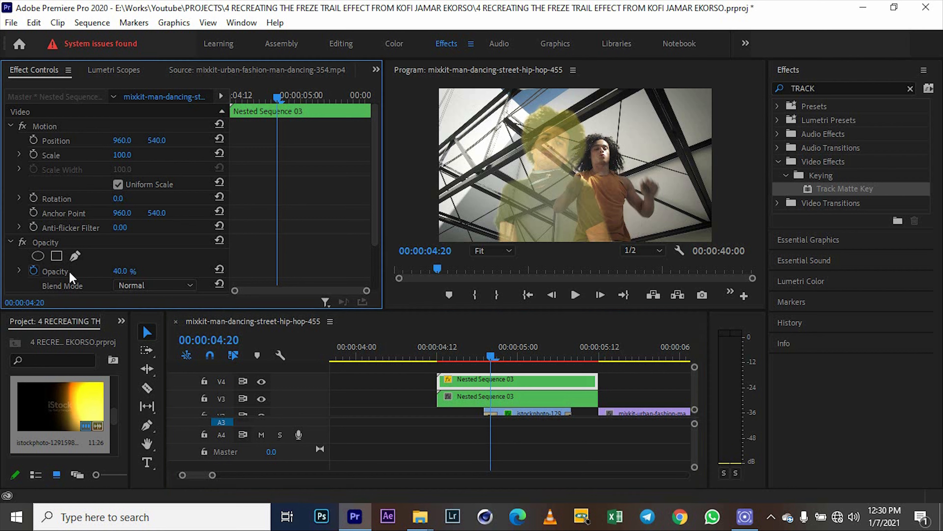
pyautogui.moveTo(118, 271); pyautogui.dragTo(124, 271)
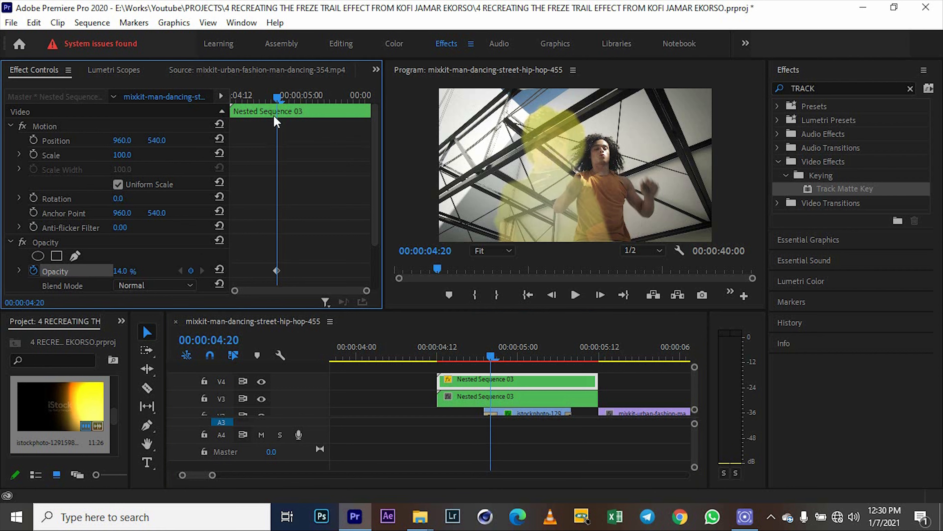
pyautogui.moveTo(277, 101); pyautogui.dragTo(289, 101)
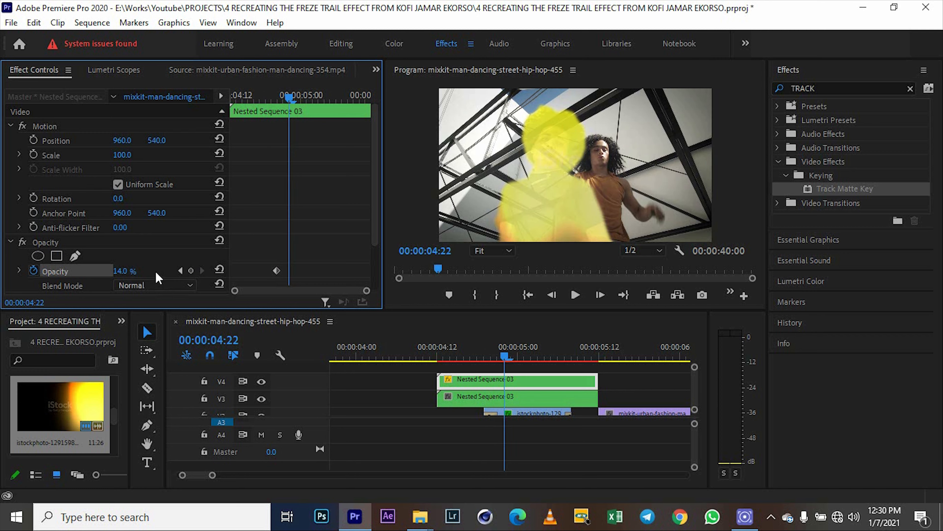
pyautogui.moveTo(121, 271); pyautogui.dragTo(120, 271)
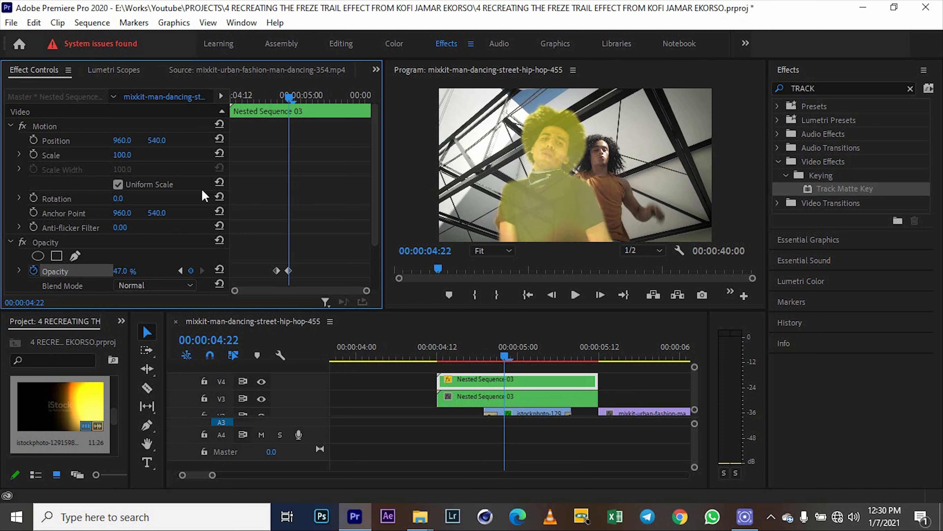
# Add opacity keyframes to the V4 copy of 16% at 00:00:05:01 and 0% at 00:00:05:06
pyautogui.moveTo(289, 98); pyautogui.dragTo(305, 100)
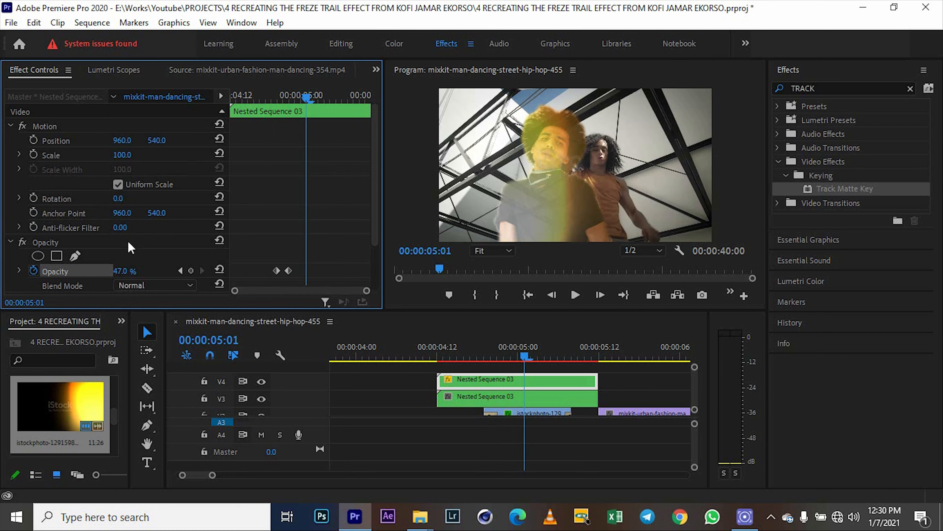
pyautogui.moveTo(121, 271); pyautogui.dragTo(100, 271)
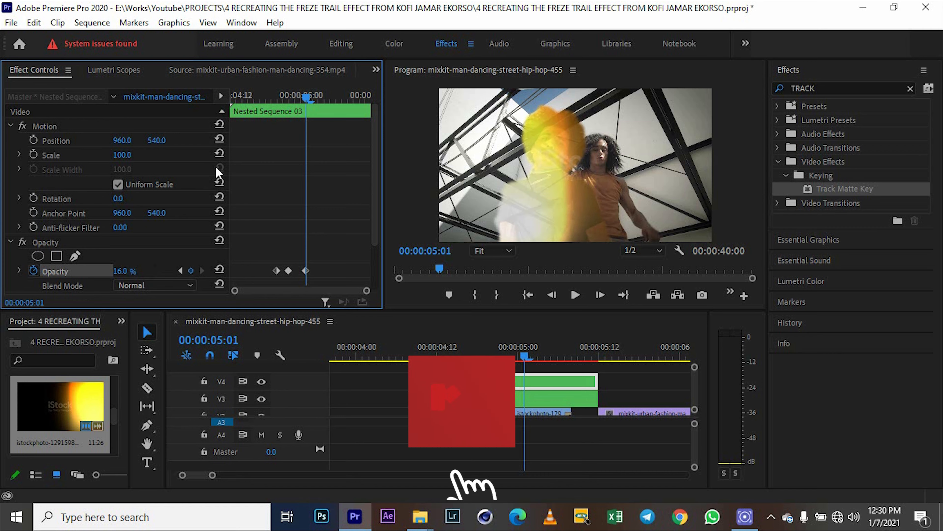
pyautogui.moveTo(301, 98); pyautogui.dragTo(330, 104)
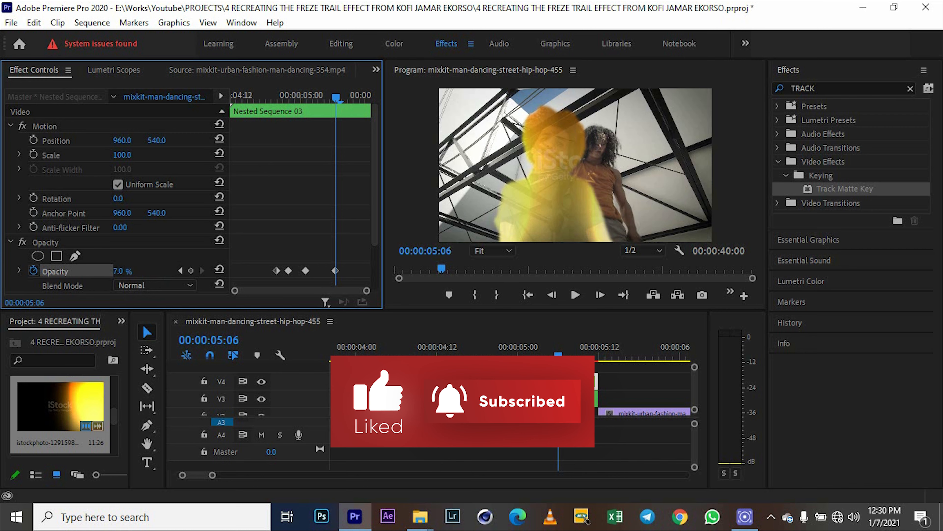
pyautogui.moveTo(115, 271); pyautogui.dragTo(109, 271)
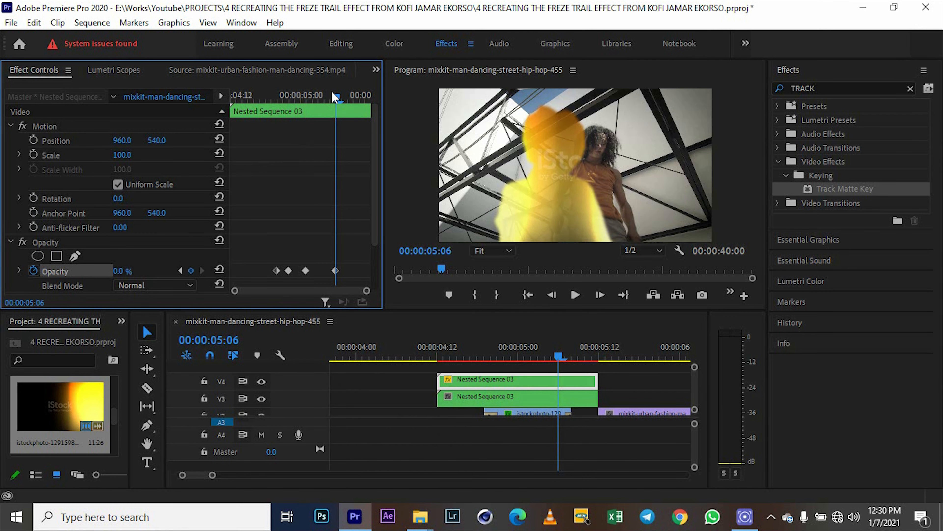
pyautogui.moveTo(335, 97); pyautogui.dragTo(365, 105)
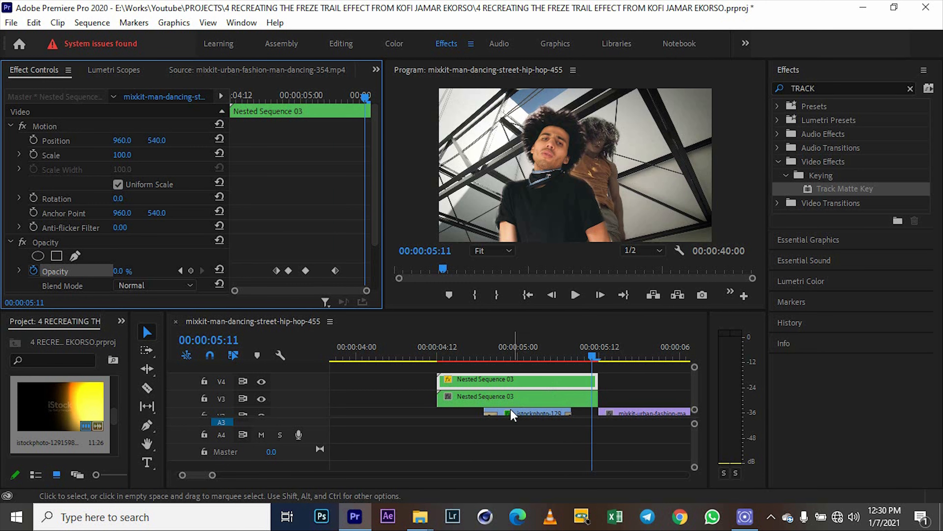
pyautogui.click(418, 375)
pyautogui.moveTo(522, 424); pyautogui.dragTo(522, 423)
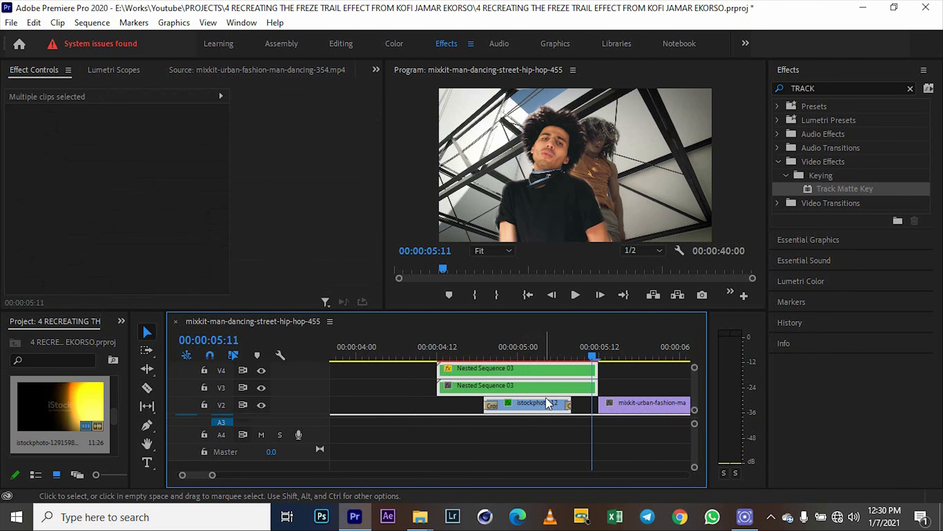
pyautogui.rightClick(549, 398)
pyautogui.click(389, 388)
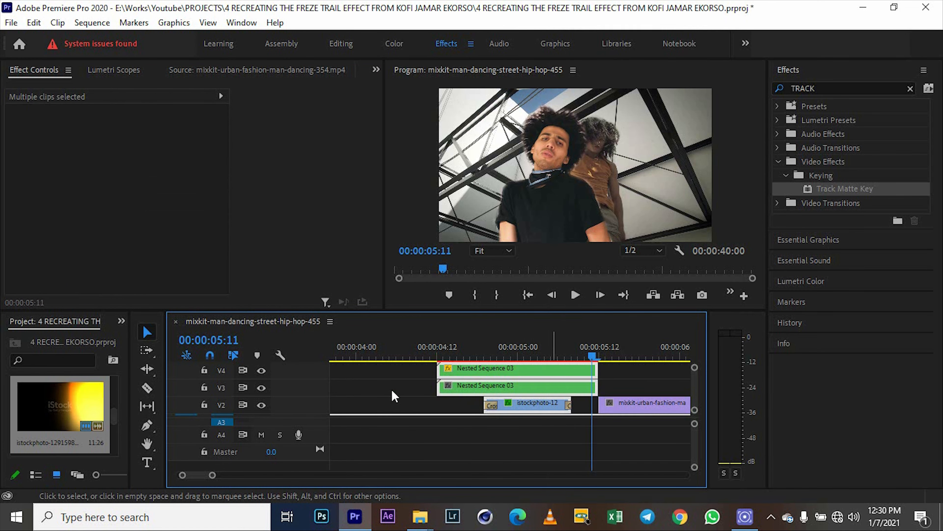
pyautogui.click(415, 370)
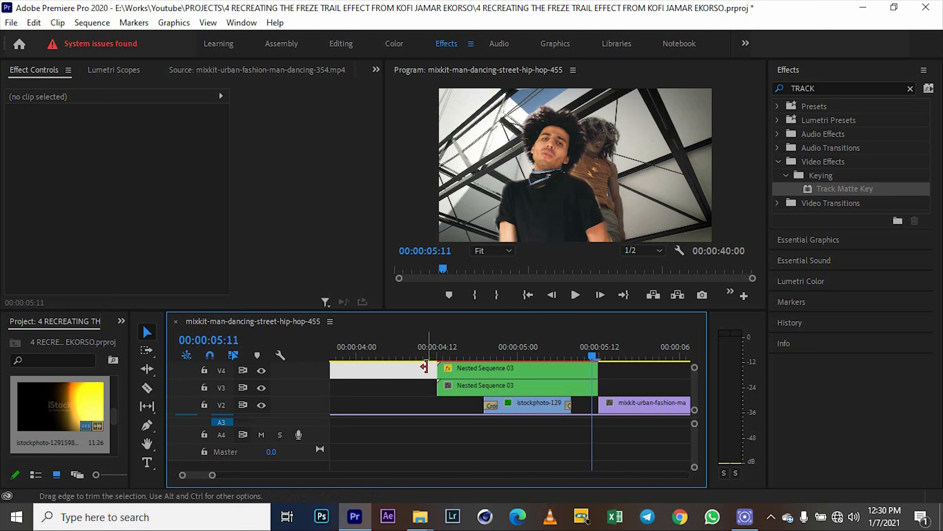
# Nest both Nested Sequence 03 clips and the istockphoto clip together under the default name, and play back the section
pyautogui.moveTo(421, 372); pyautogui.dragTo(527, 413)
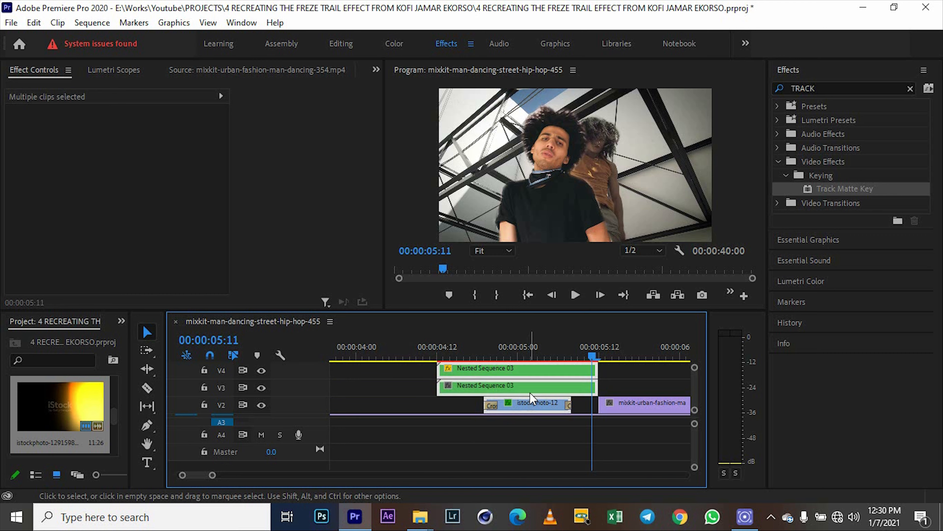
pyautogui.rightClick(531, 397)
pyautogui.click(568, 335)
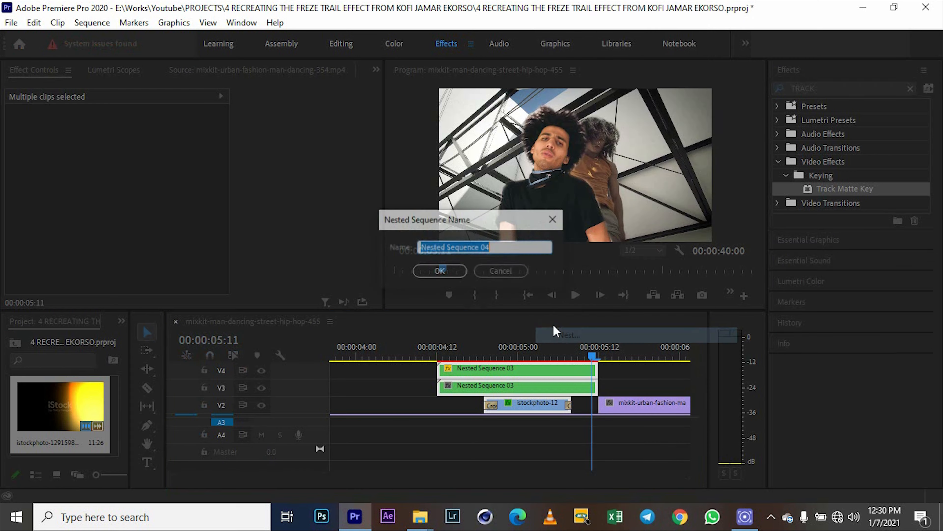
pyautogui.click(440, 271)
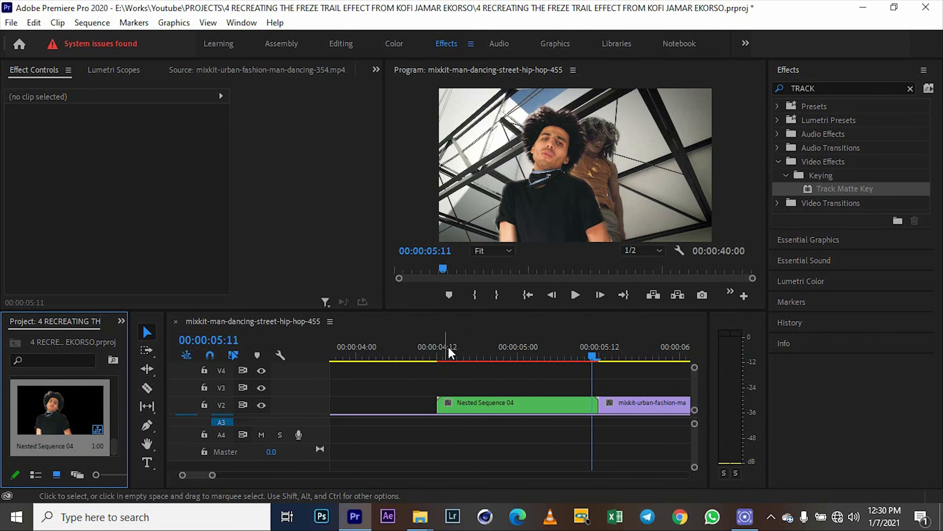
pyautogui.click(406, 357)
pyautogui.press('space')
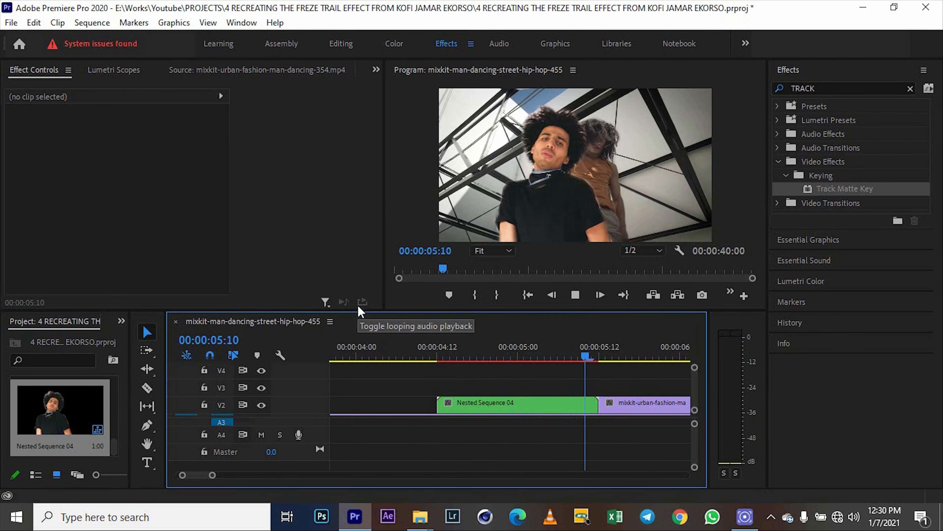
# Split Nested Sequence 04 on V2 at 00:00:04:15
pyautogui.press('space')
pyautogui.click(505, 409)
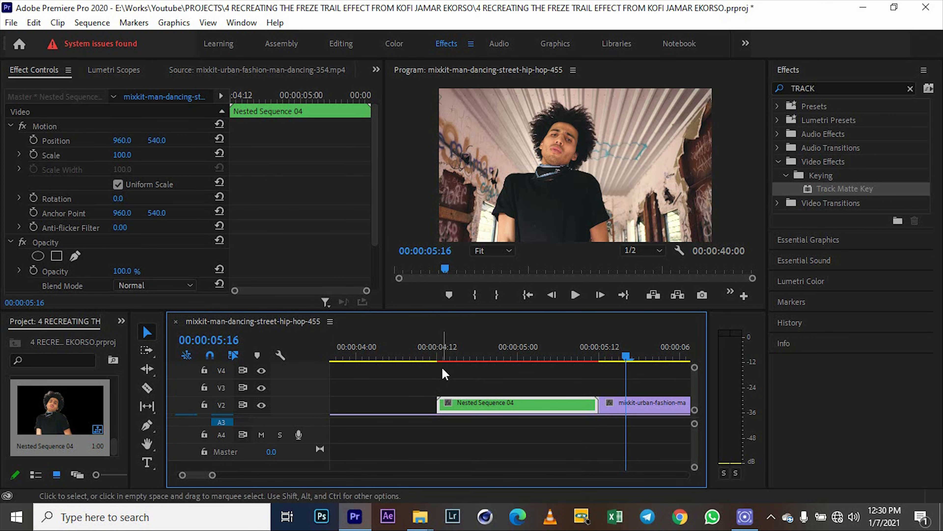
pyautogui.click(432, 360)
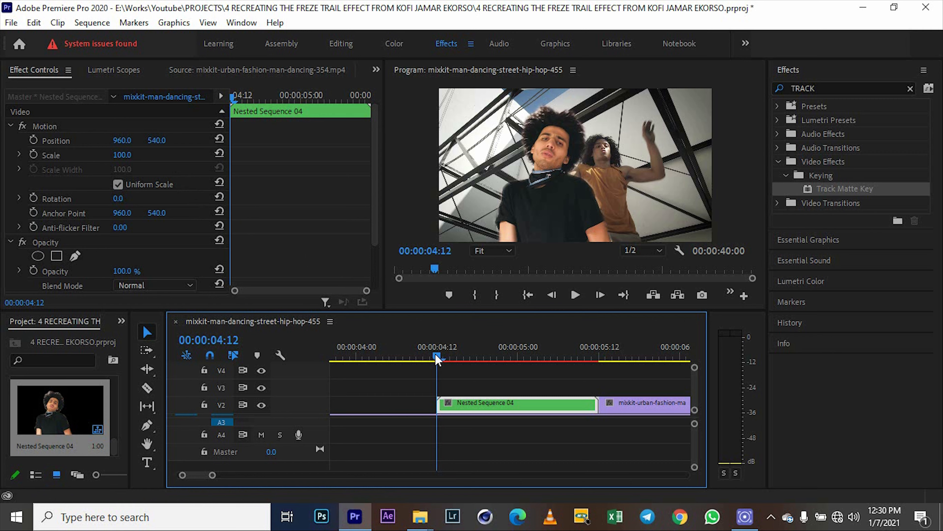
pyautogui.moveTo(438, 360); pyautogui.dragTo(458, 373)
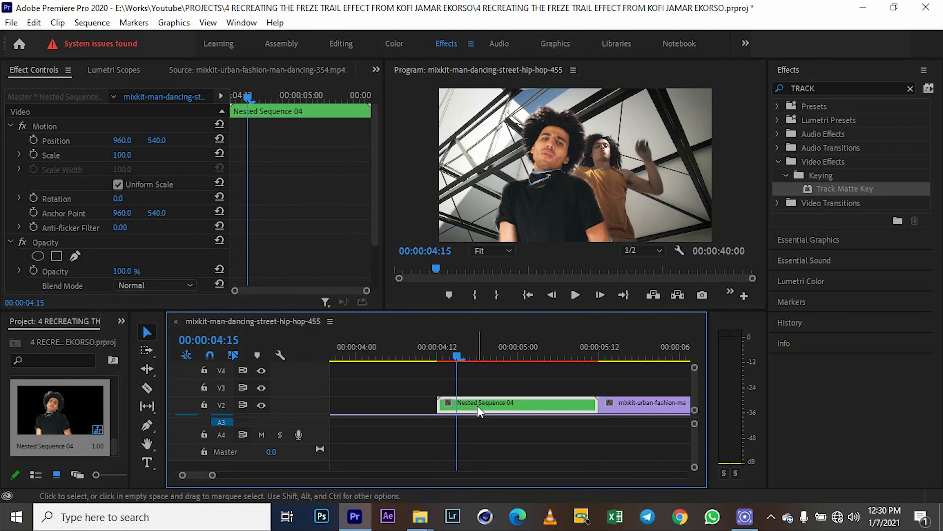
pyautogui.hotkey('ctrl', 'k')
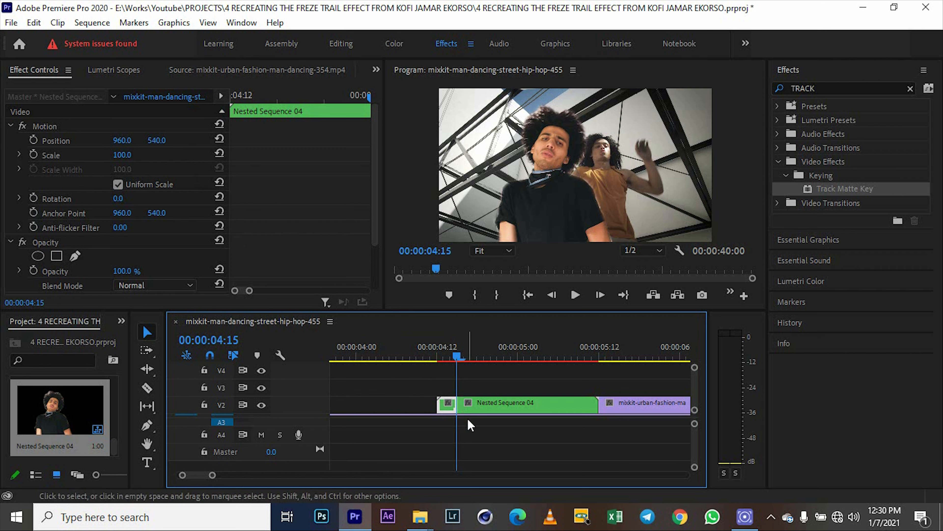
# Set the scale of the Nested Sequence 04 portion after the cut to 120
pyautogui.click(486, 406)
pyautogui.moveTo(128, 156); pyautogui.dragTo(135, 156)
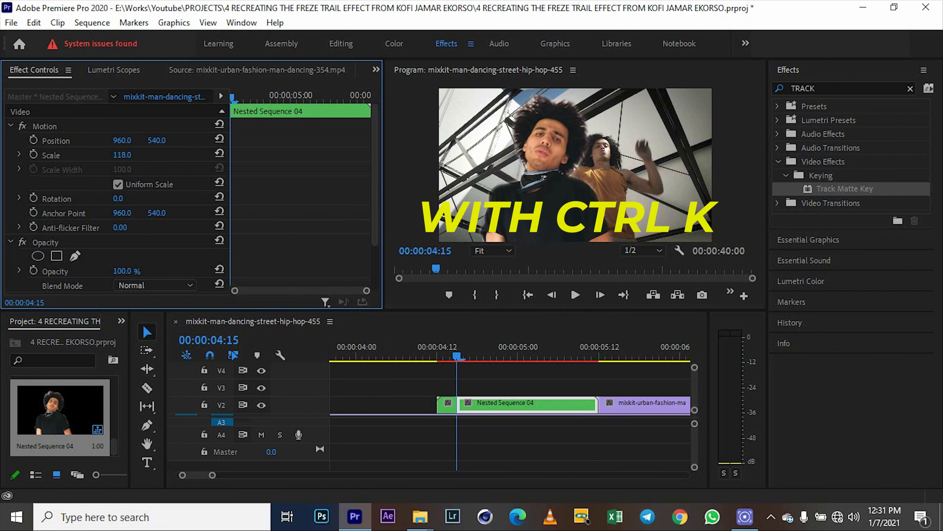
pyautogui.click(131, 153)
pyautogui.write('120')
pyautogui.press('Return')
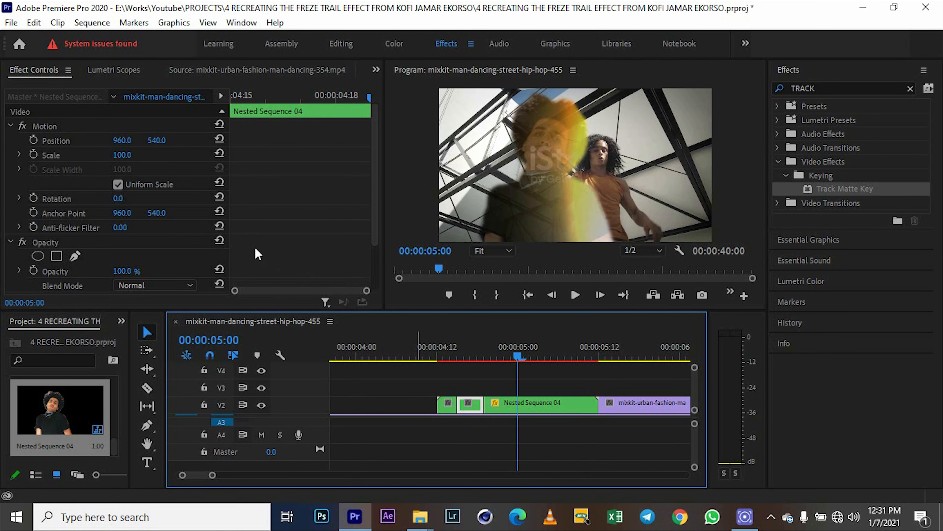
# Reset the scale of the Nested Sequence 04 portion following the enlarged piece to 100 and split that portion again
pyautogui.hotkey('ctrl', 'z')
pyautogui.click(514, 406)
pyautogui.click(220, 154)
pyautogui.click(526, 405)
pyautogui.press('Left')
pyautogui.hotkey('ctrl', 'k')
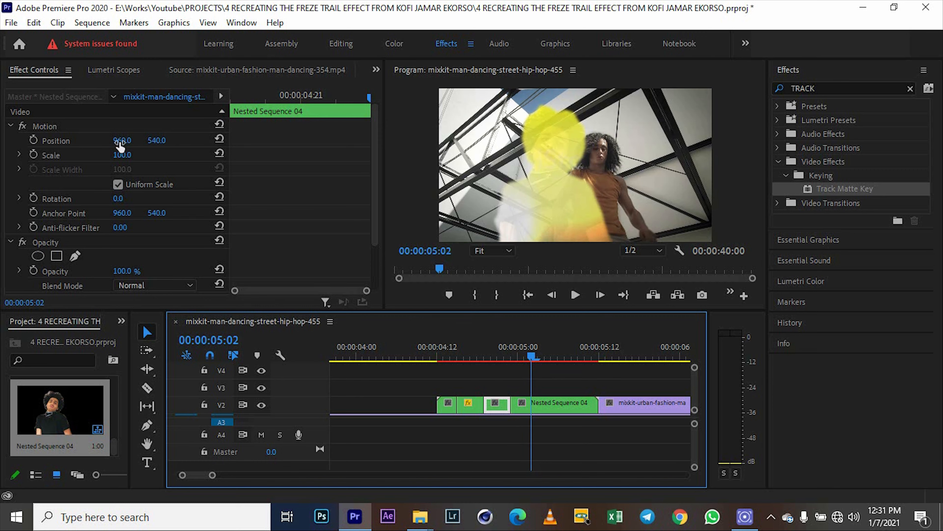
# Offset the last nested portion to a horizontal position of 1070, split it at 00:00:05:02, and reset the position of the piece before the cut
pyautogui.click(230, 266)
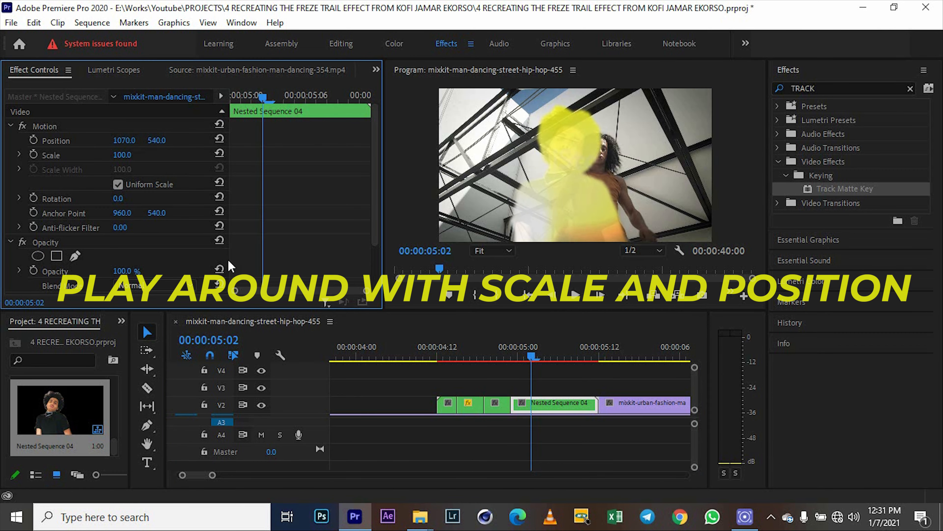
pyautogui.click(564, 407)
pyautogui.hotkey('ctrl', 'k')
pyautogui.moveTo(532, 357); pyautogui.dragTo(552, 359)
pyautogui.click(219, 139)
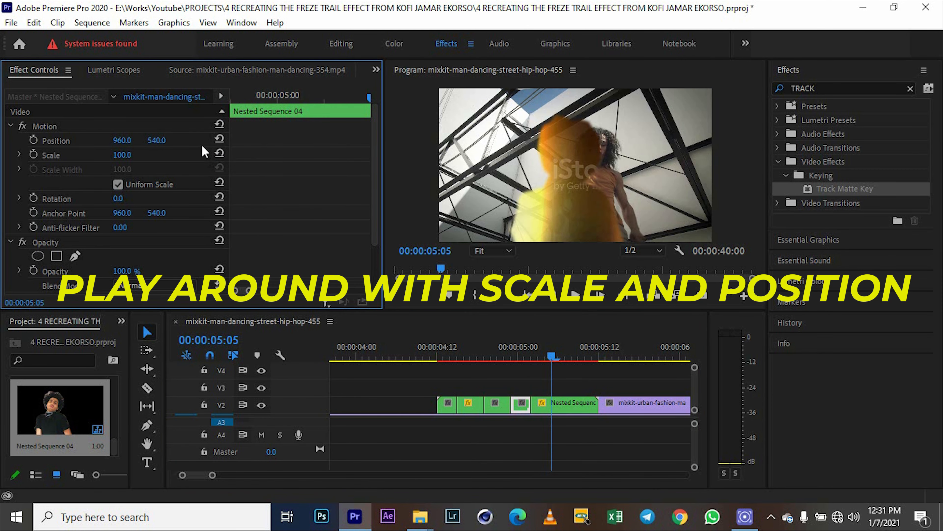
# Play back the split freeze section, and cut both video clips at 00:00:06:23, deleting everything after that point
pyautogui.click(553, 366)
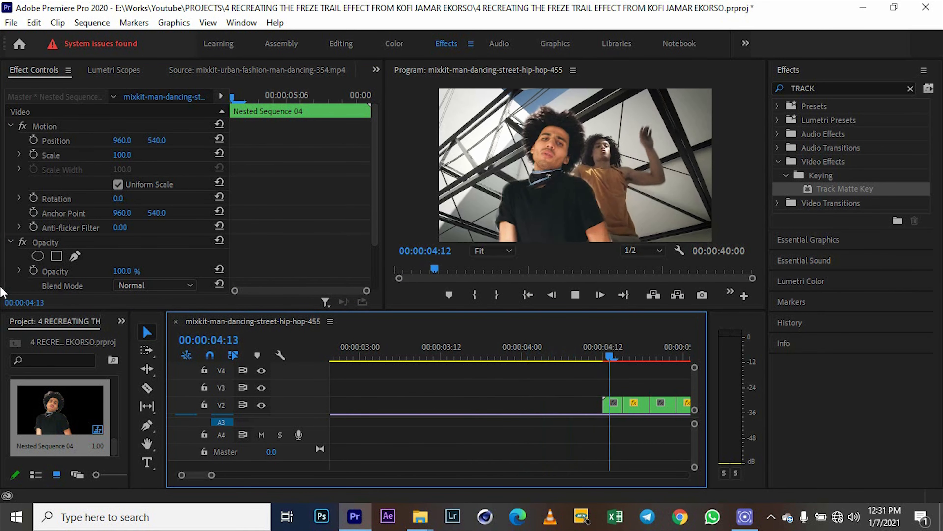
pyautogui.press('space')
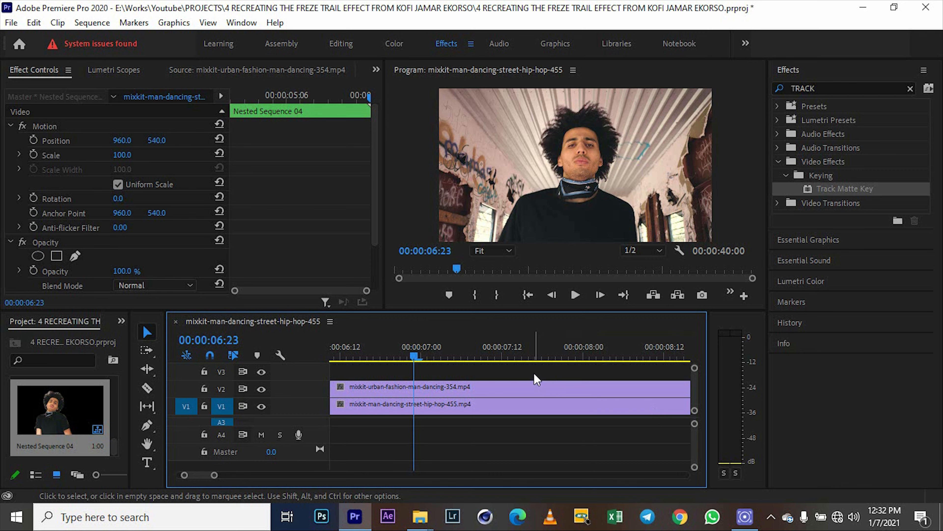
pyautogui.moveTo(535, 379); pyautogui.dragTo(535, 420)
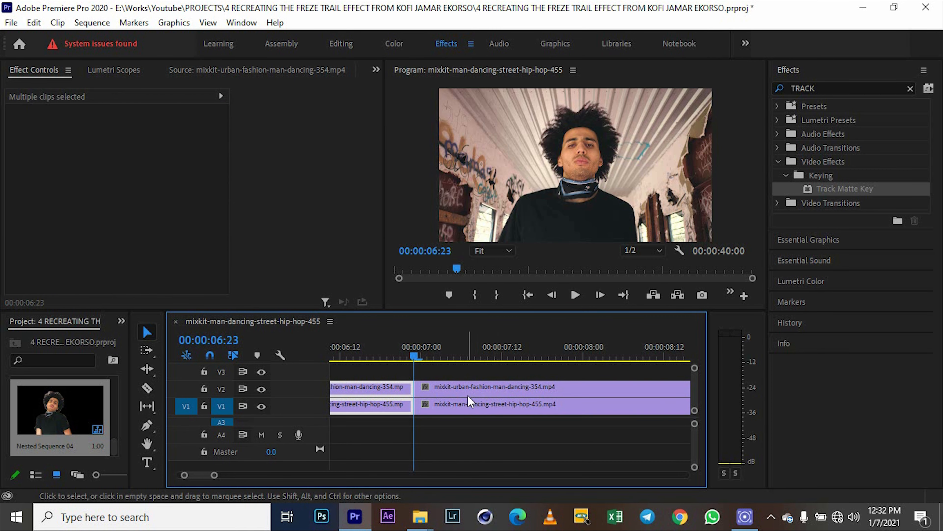
pyautogui.click(496, 385)
pyautogui.press('Delete')
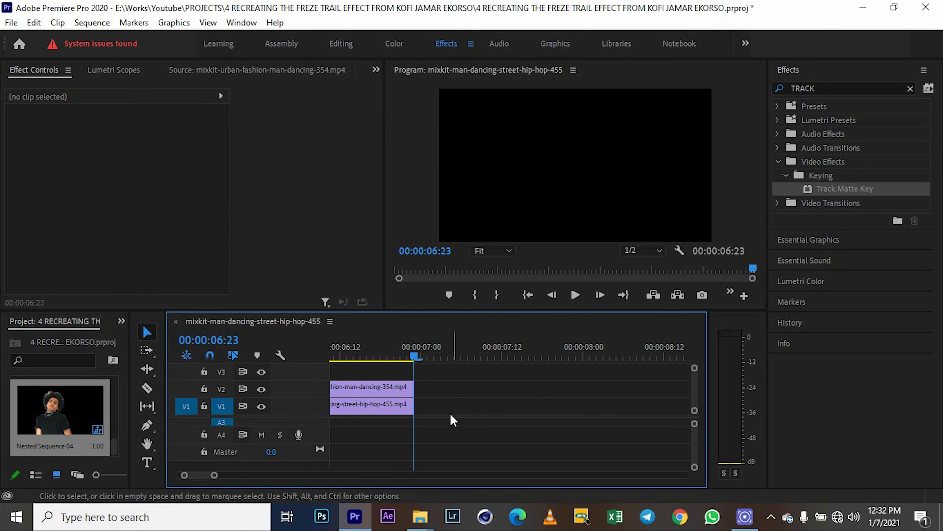
# Return the playhead to 00:00:01:03 near the start of the sequence and switch to the project's folder window
pyautogui.moveTo(417, 359); pyautogui.dragTo(179, 489)
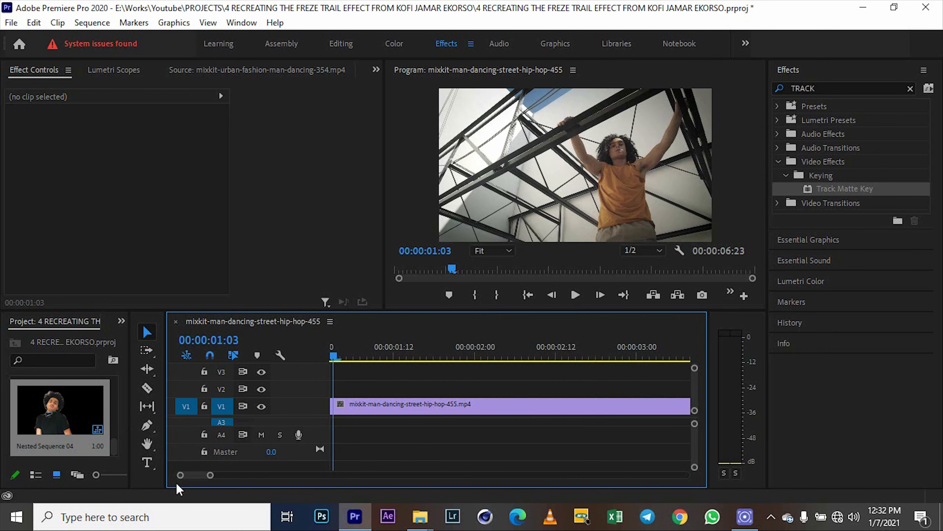
pyautogui.hotkey('alt', 'Tab')
pyautogui.hotkey('alt', 'Tab')
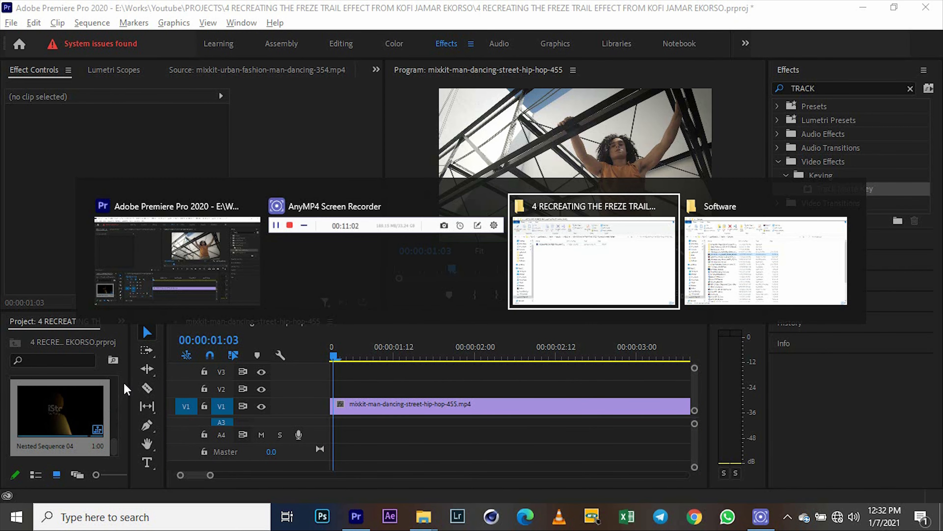